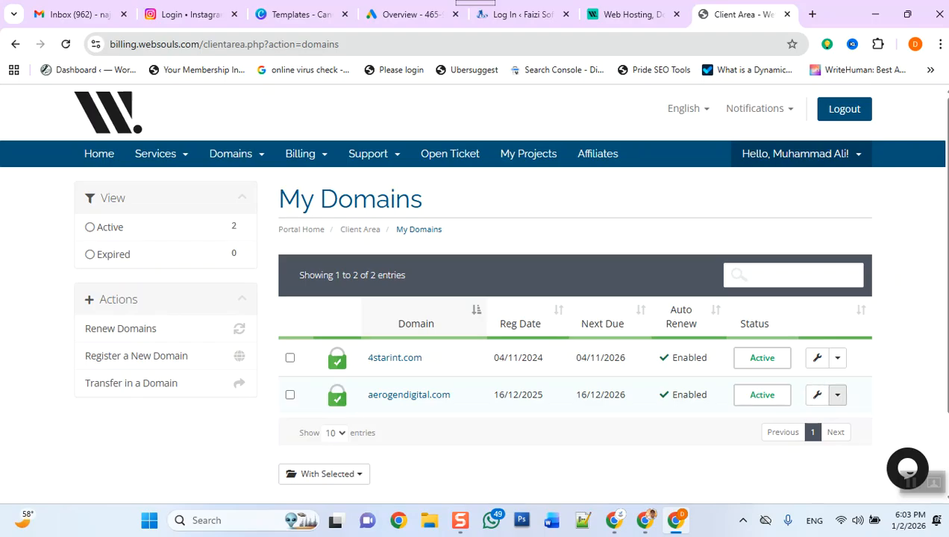
# Step: Open the nameserver settings of the domain aerogendigital.com and review its custom nameserver entries
pyautogui.click(837, 395)
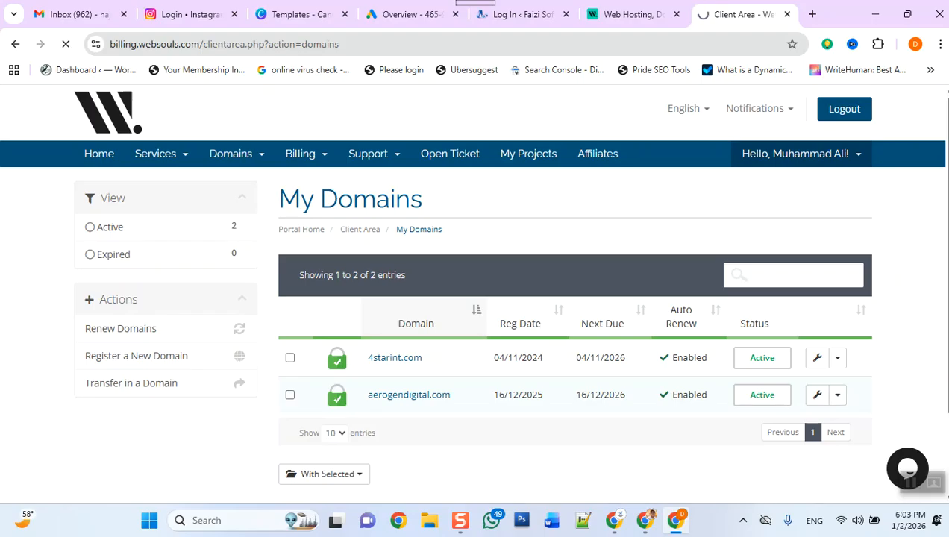
pyautogui.click(837, 395)
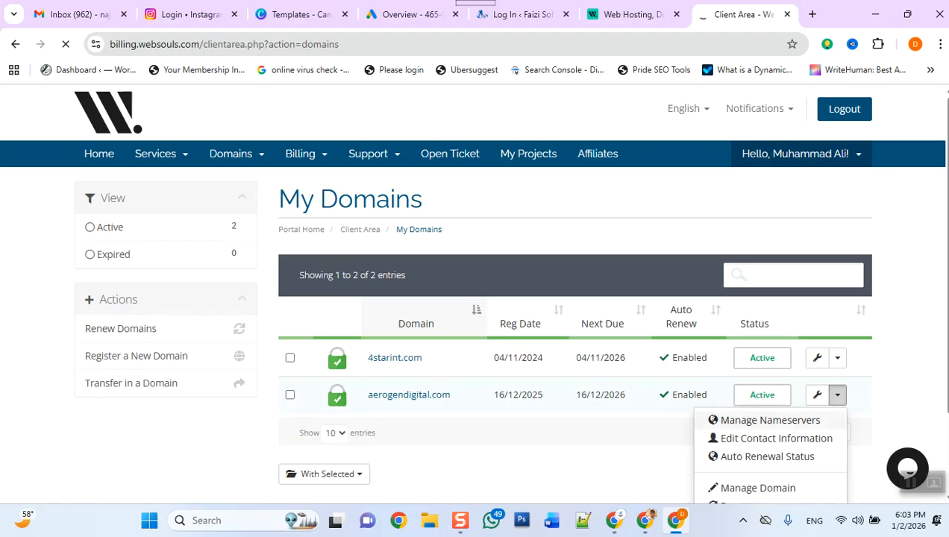
pyautogui.scroll(-1, 760, 448)
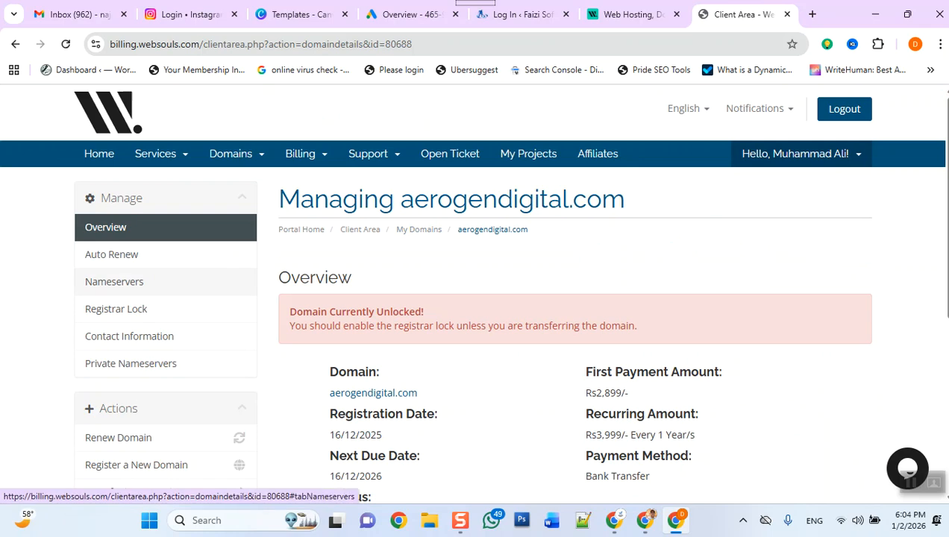
pyautogui.click(114, 281)
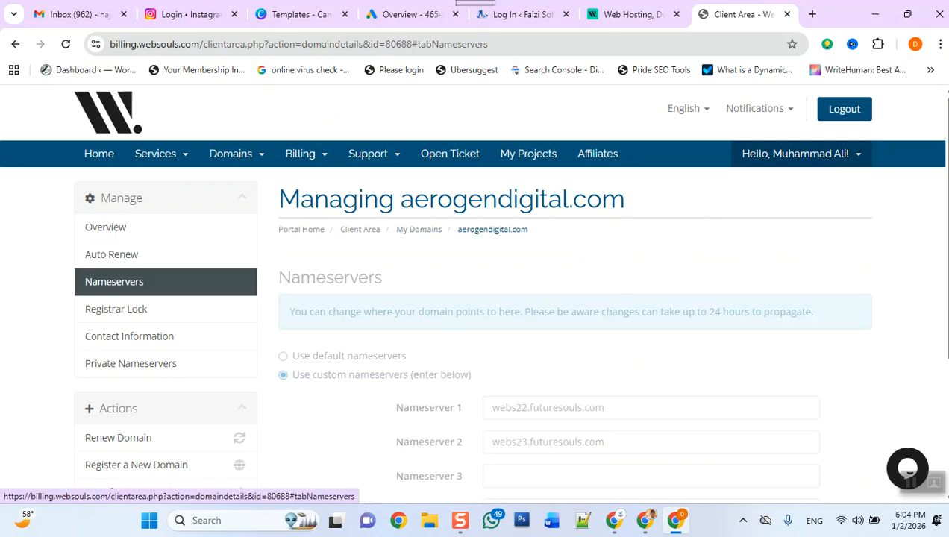
pyautogui.scroll(-3, 114, 281)
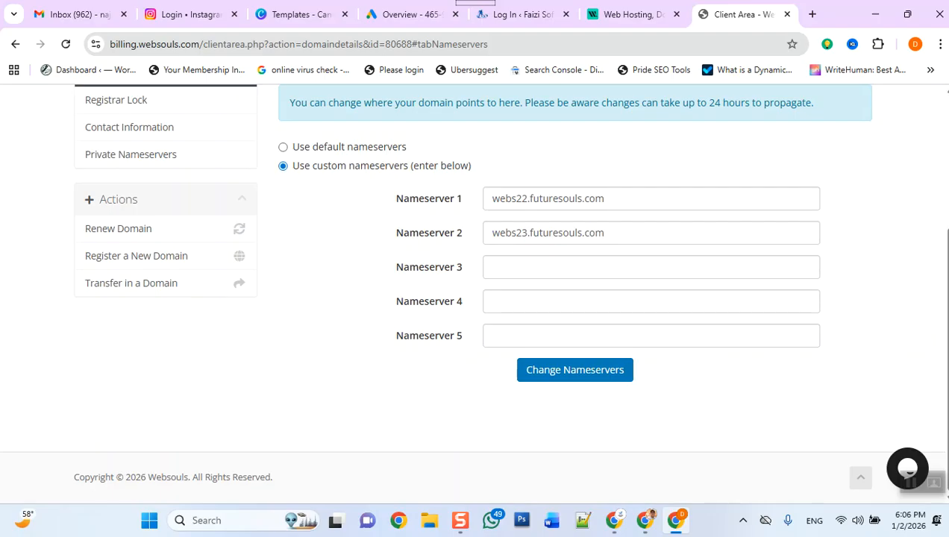
pyautogui.click(606, 198)
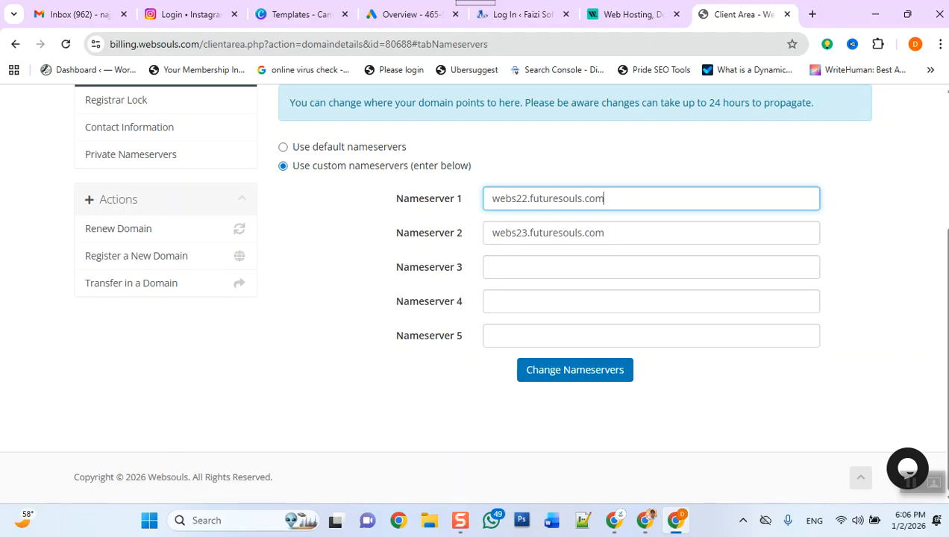
# Step: Switch to the browser window with cPanel File Manager and copy the folder name financialmathtools.ifzaalacademia.com from its rename dialog
pyautogui.click(615, 520)
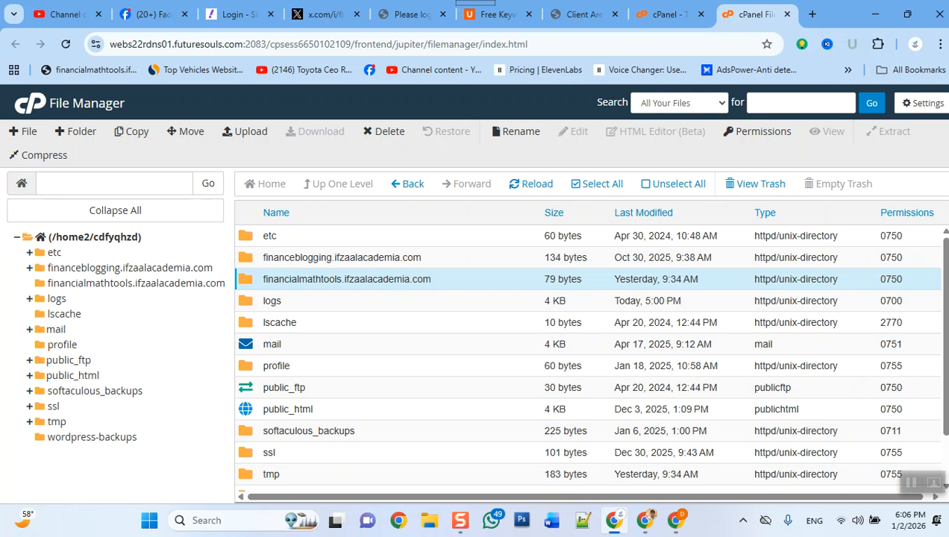
pyautogui.rightClick(264, 282)
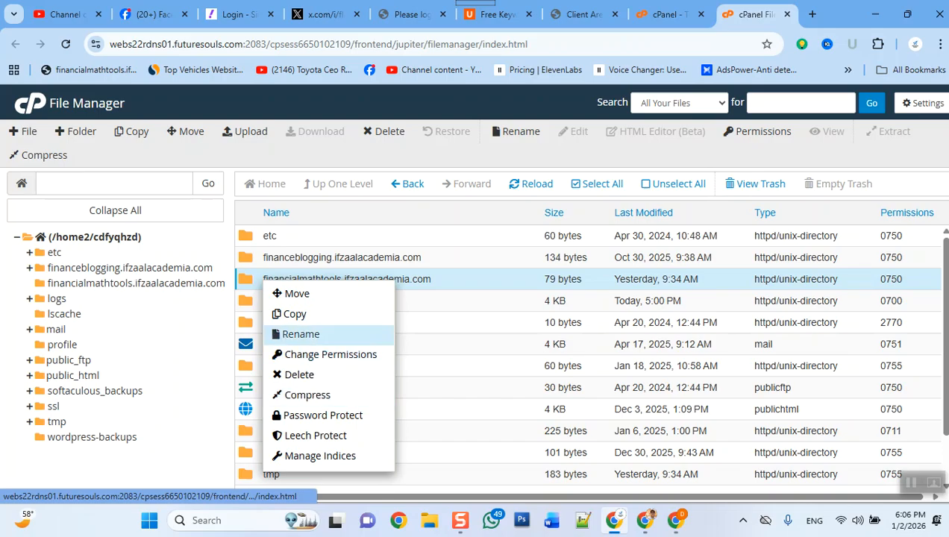
pyautogui.click(301, 334)
pyautogui.hotkey('ctrl', 'a')
pyautogui.hotkey('ctrl', 'c')
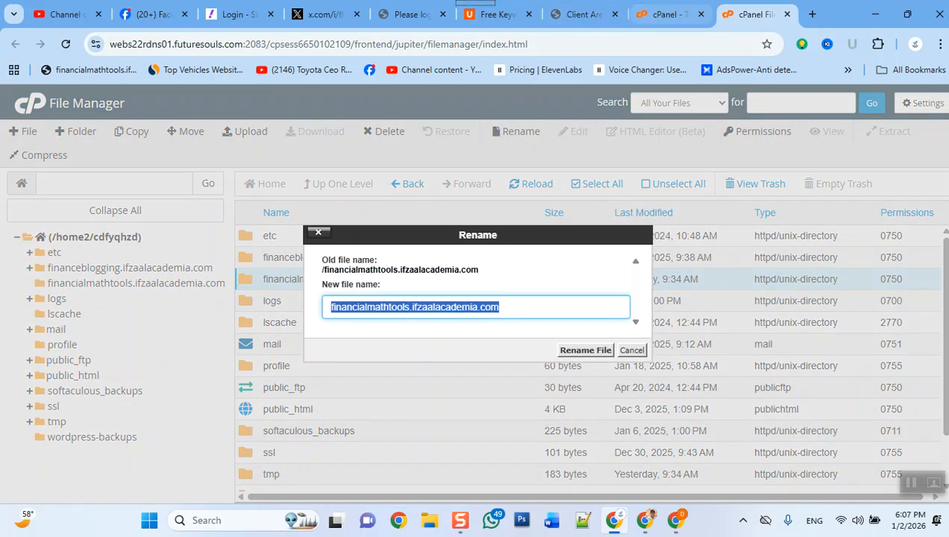
# Step: Open financialmathtools.ifzaalacademia.com and aerogendigital.com in separate new tabs to compare the two sites
pyautogui.click(813, 14)
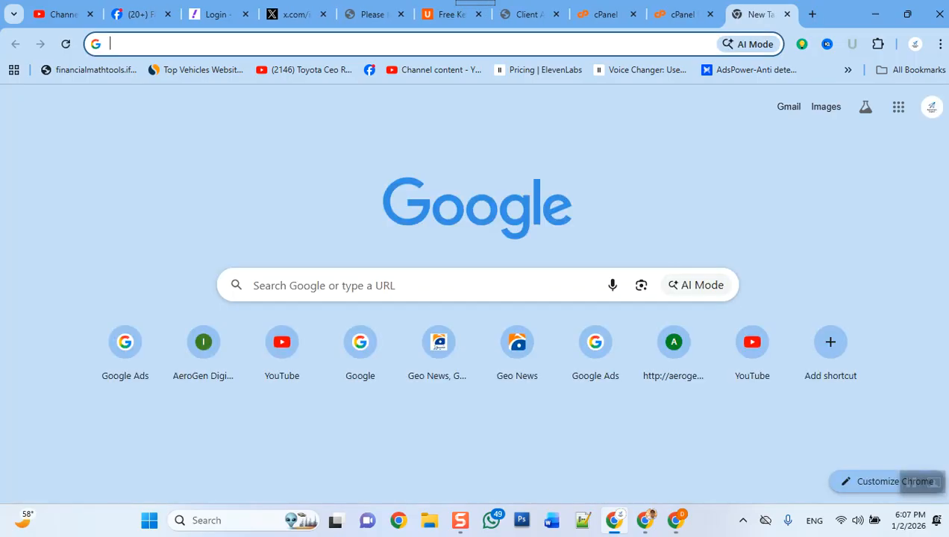
pyautogui.hotkey('ctrl', 'v')
pyautogui.press('Return')
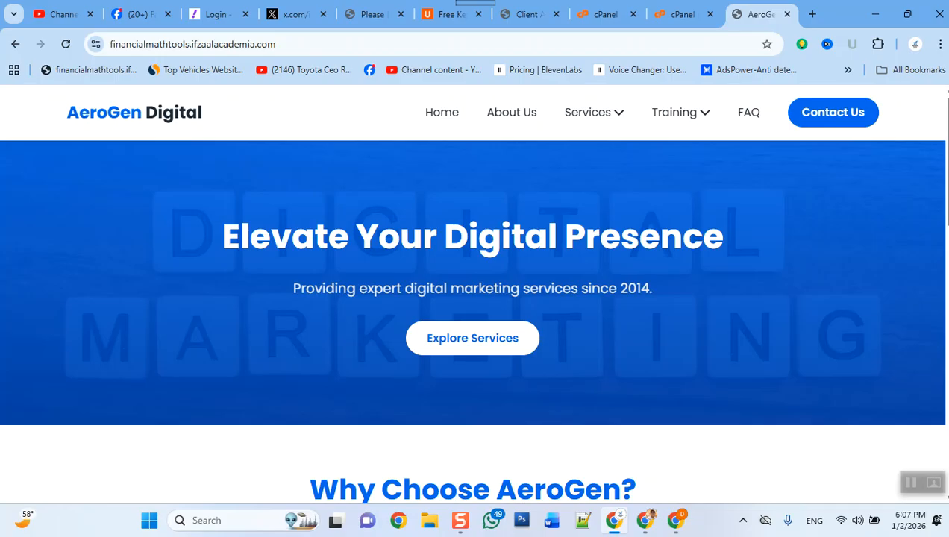
pyautogui.click(812, 14)
pyautogui.write('aero')
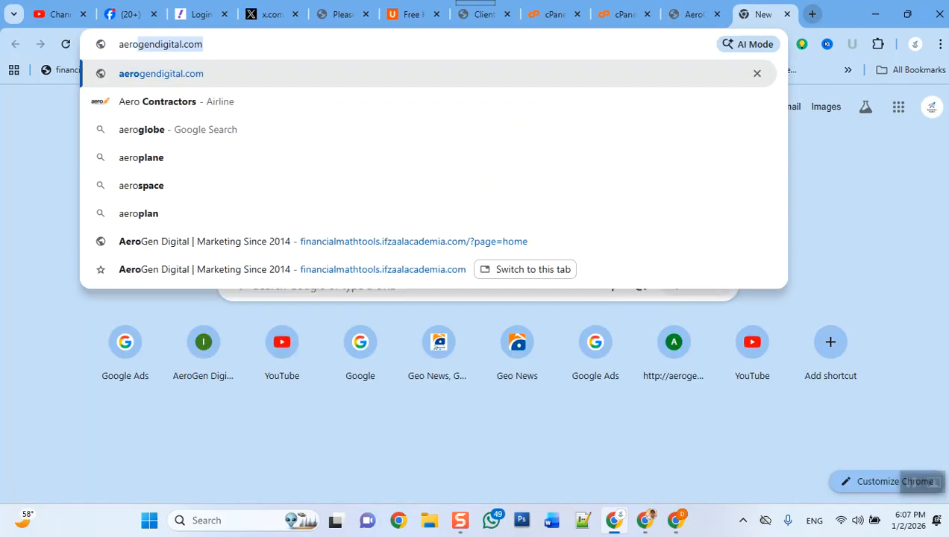
pyautogui.press('Return')
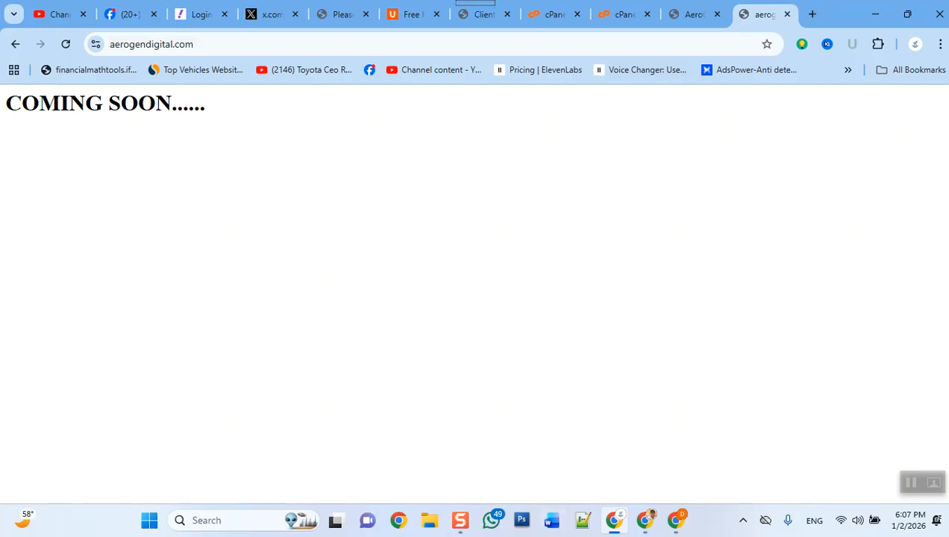
pyautogui.moveTo(644, 520)
pyautogui.click(646, 455)
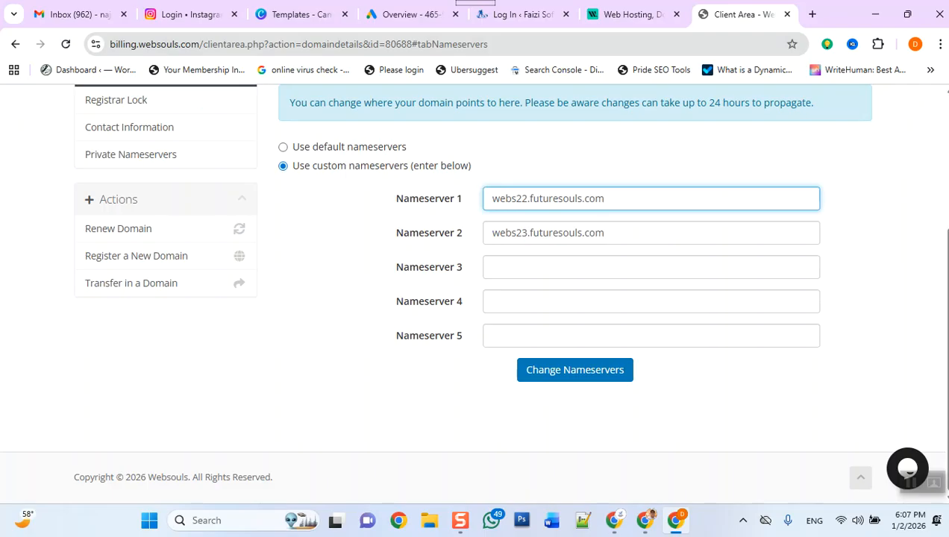
pyautogui.hotkey('alt', 'Tab')
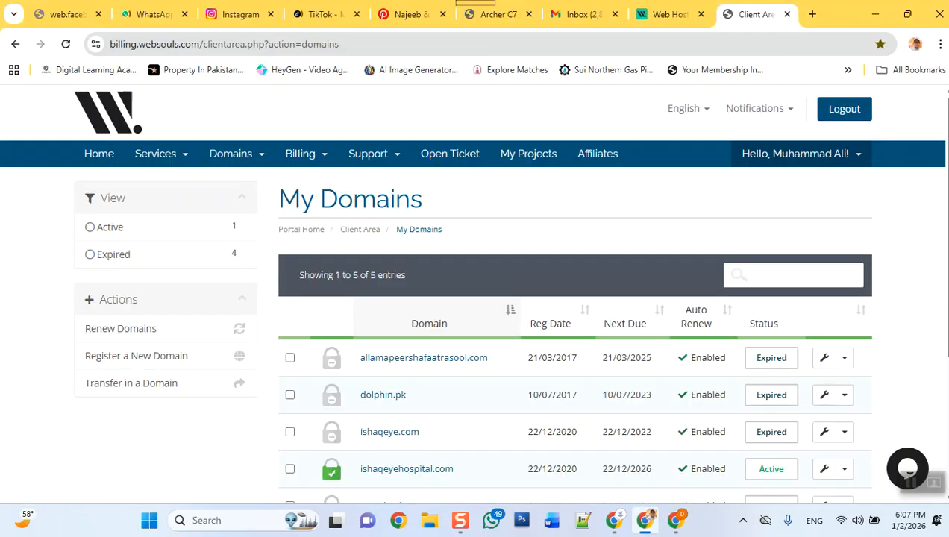
pyautogui.moveTo(644, 520)
pyautogui.hotkey('alt', 'Tab')
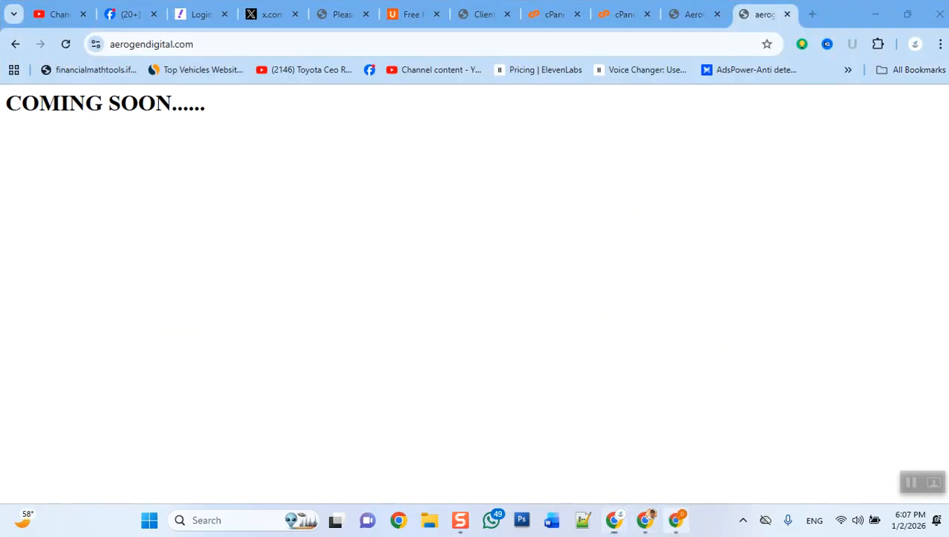
pyautogui.hotkey('alt', 'Tab')
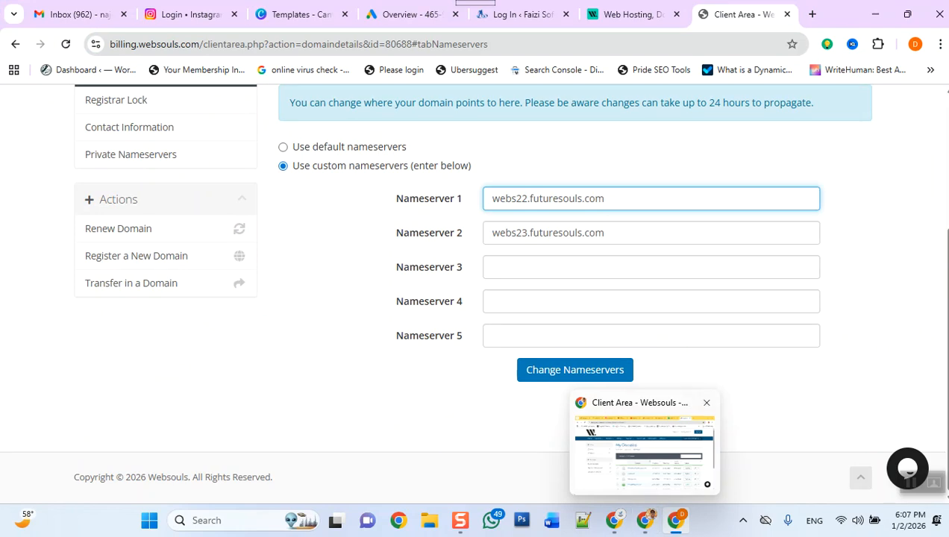
pyautogui.moveTo(644, 452)
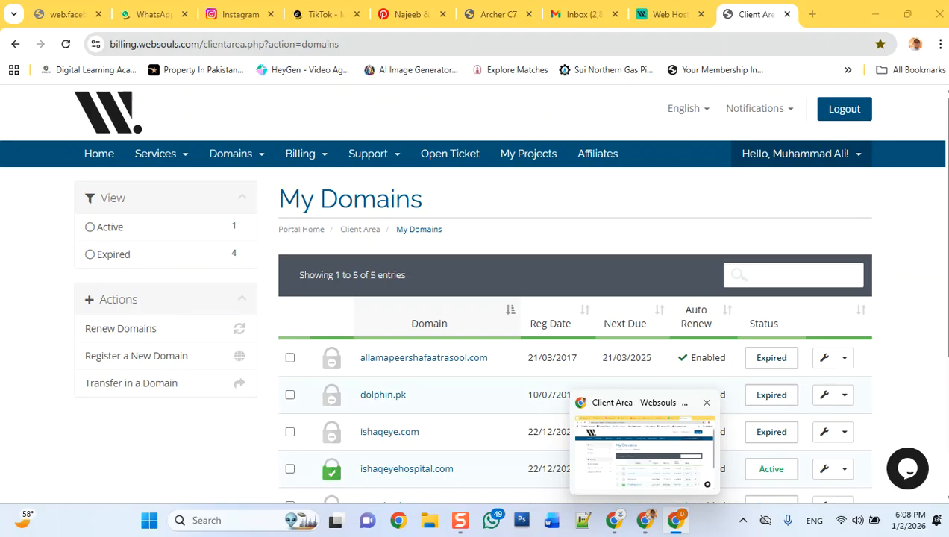
pyautogui.click(707, 484)
# Step: In the Websouls client area, open the active Business hosting service of 4starint.com and log in to its cPanel
pyautogui.scroll(5, 474, 299)
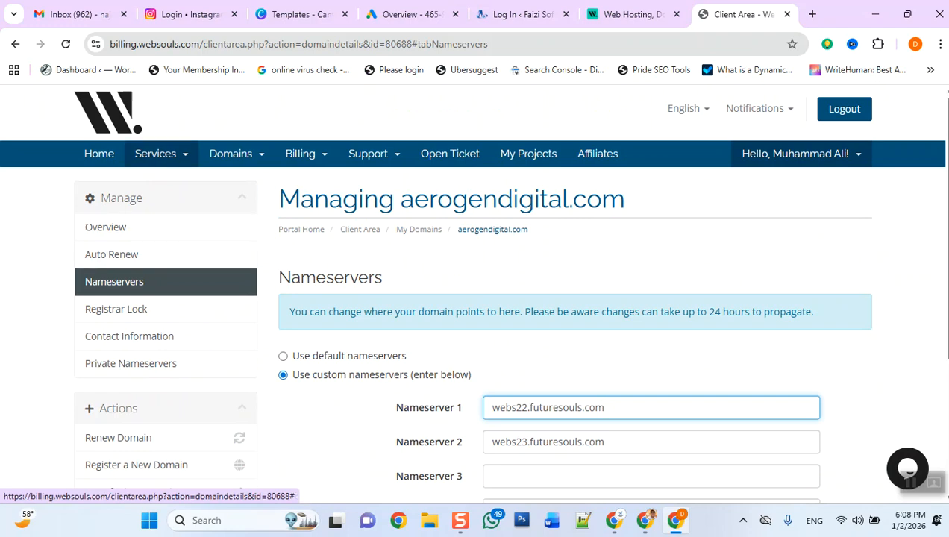
pyautogui.click(160, 154)
pyautogui.click(165, 178)
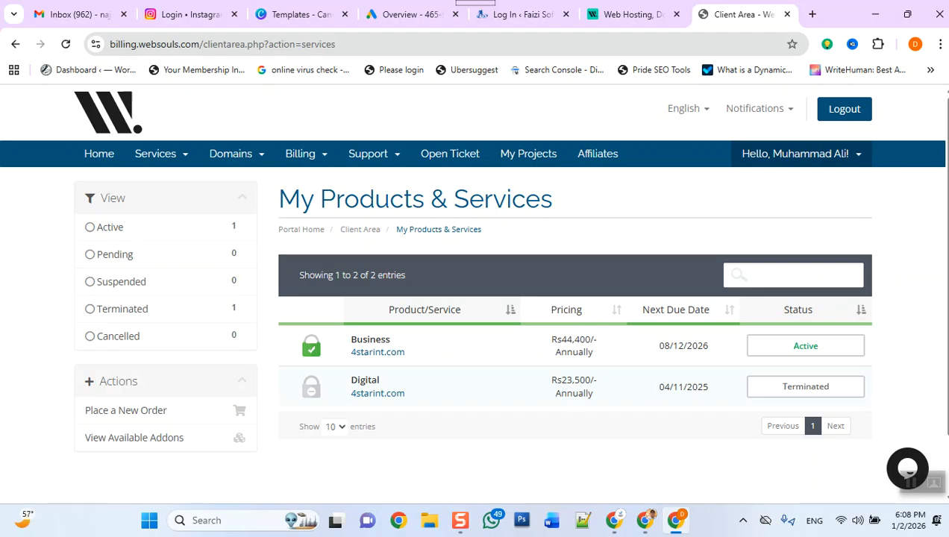
pyautogui.press('F5')
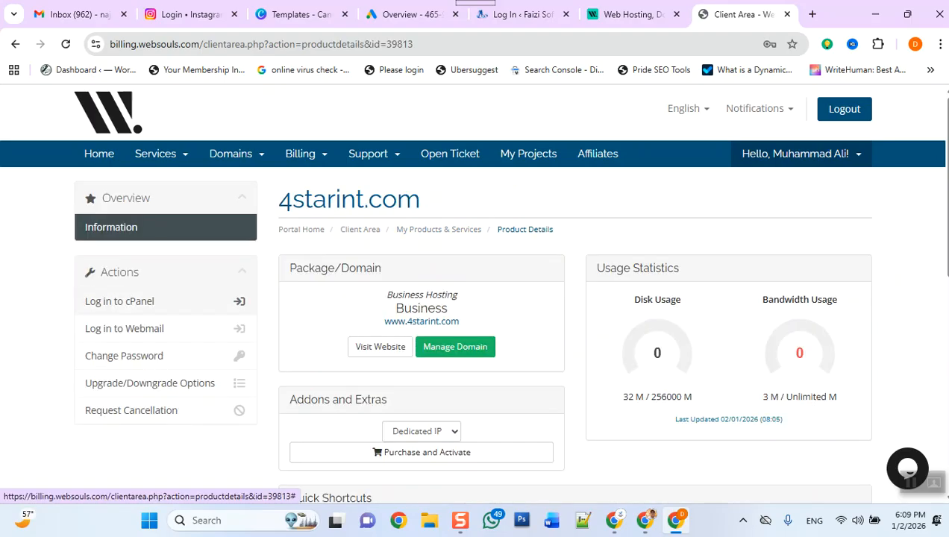
pyautogui.click(119, 301)
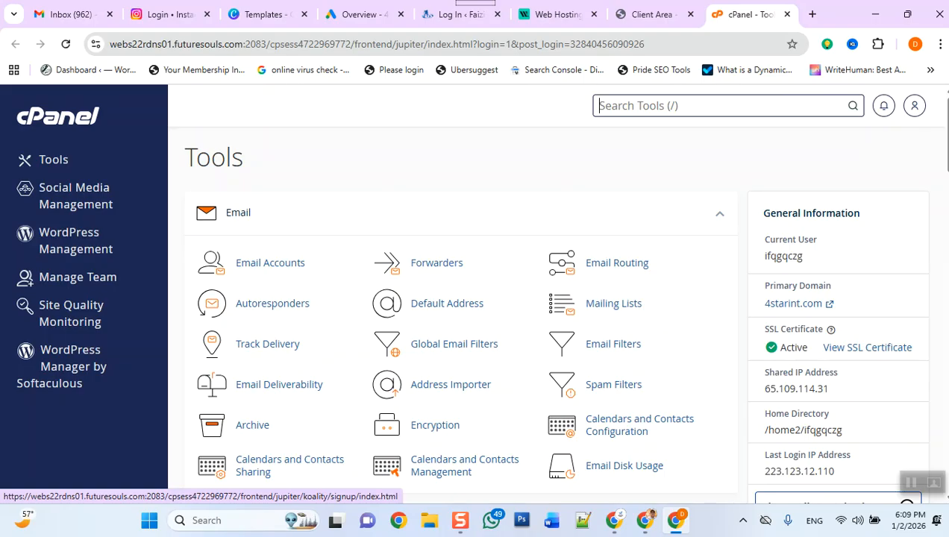
# Step: Open File Manager in cPanel and go into the aerogendigital.com folder
pyautogui.press('/')
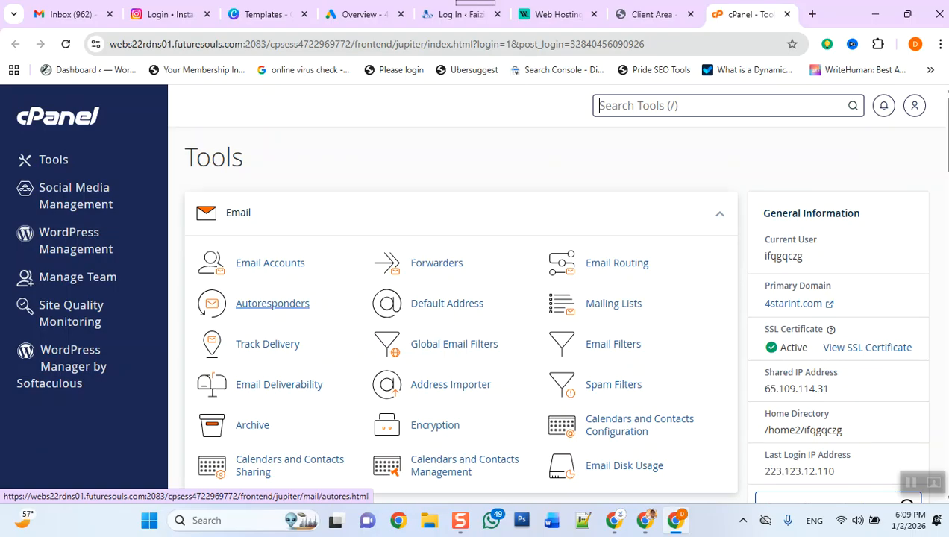
pyautogui.scroll(-3, 272, 305)
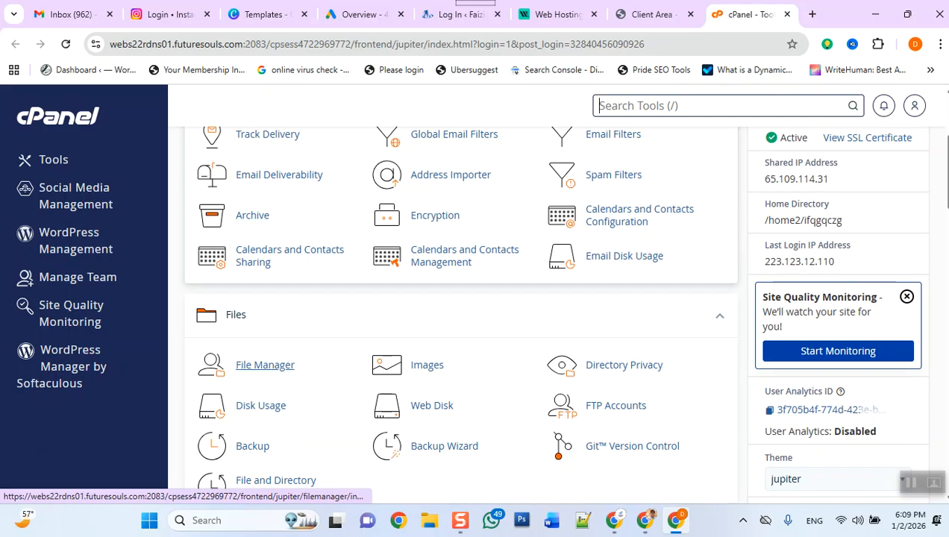
pyautogui.click(256, 363)
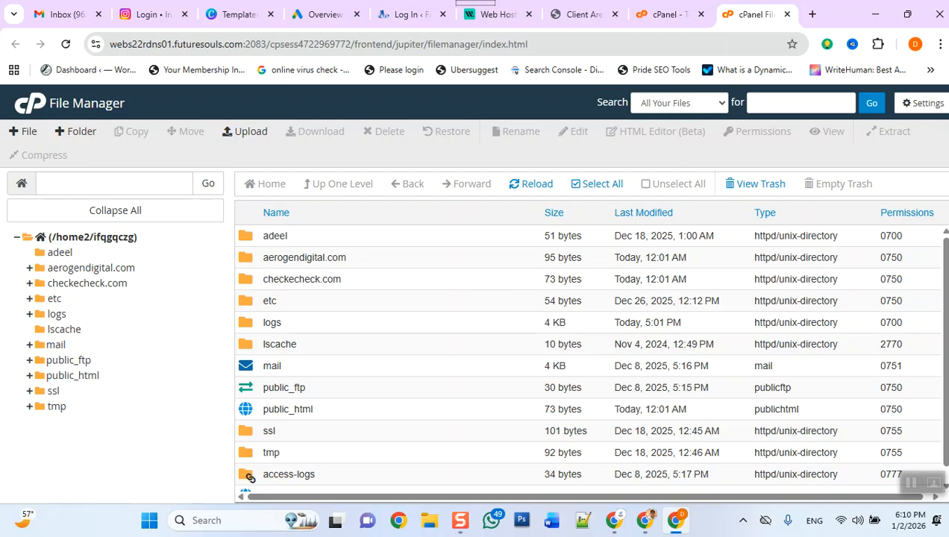
pyautogui.doubleClick(250, 257)
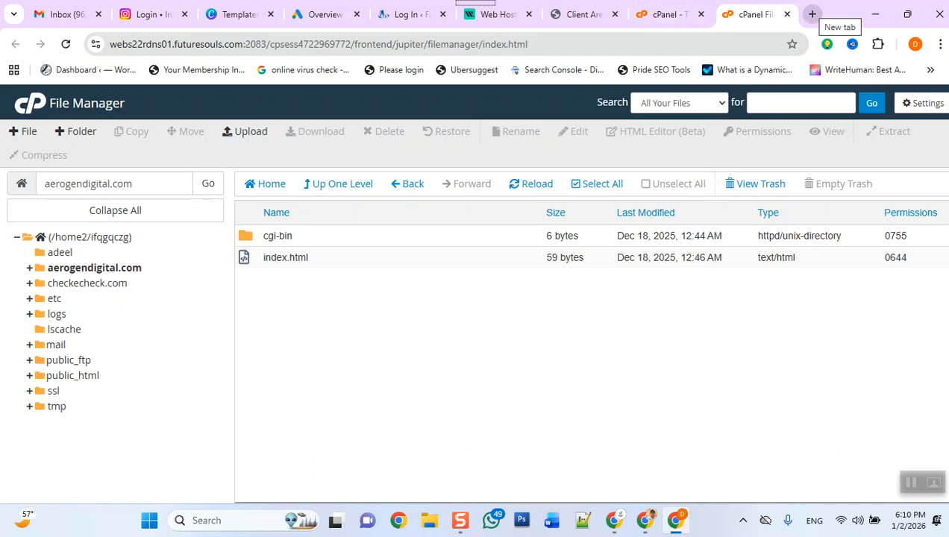
# Step: Search Google for "google search console" in a new tab and open the official Google Search Console site
pyautogui.click(813, 14)
pyautogui.write('google')
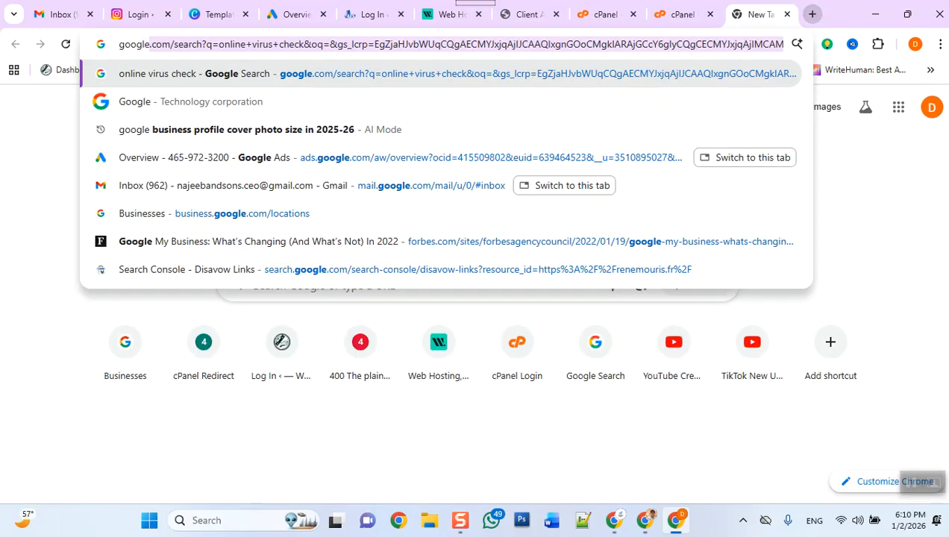
pyautogui.write(' search con')
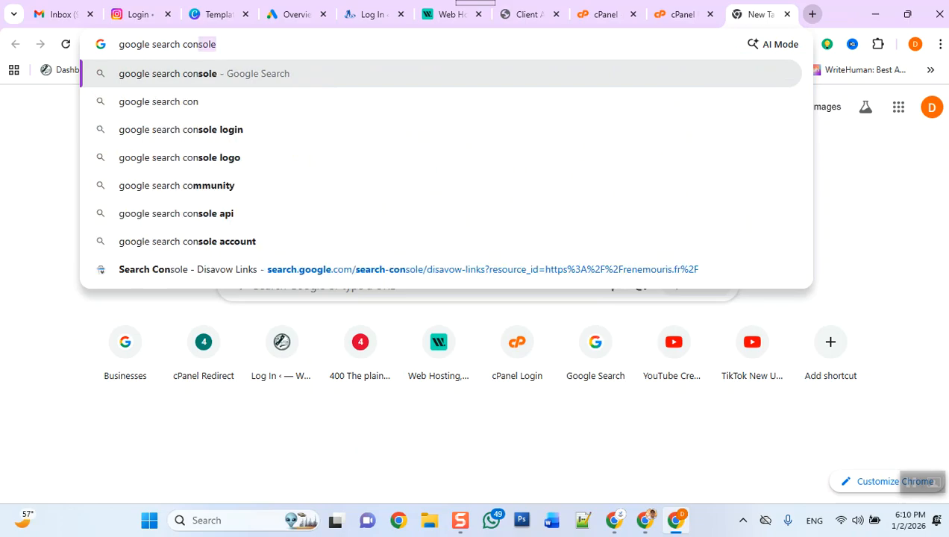
pyautogui.write('sole')
pyautogui.press('Return')
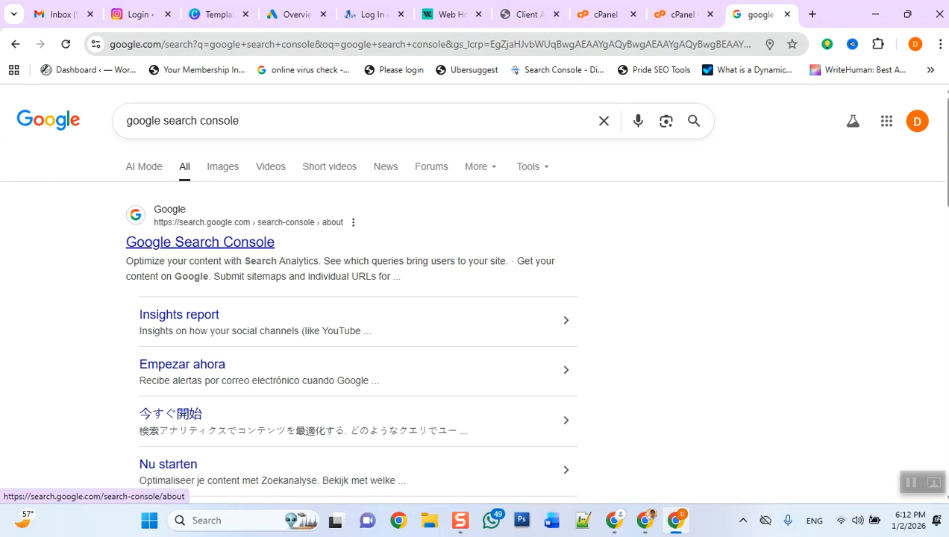
pyautogui.click(200, 242)
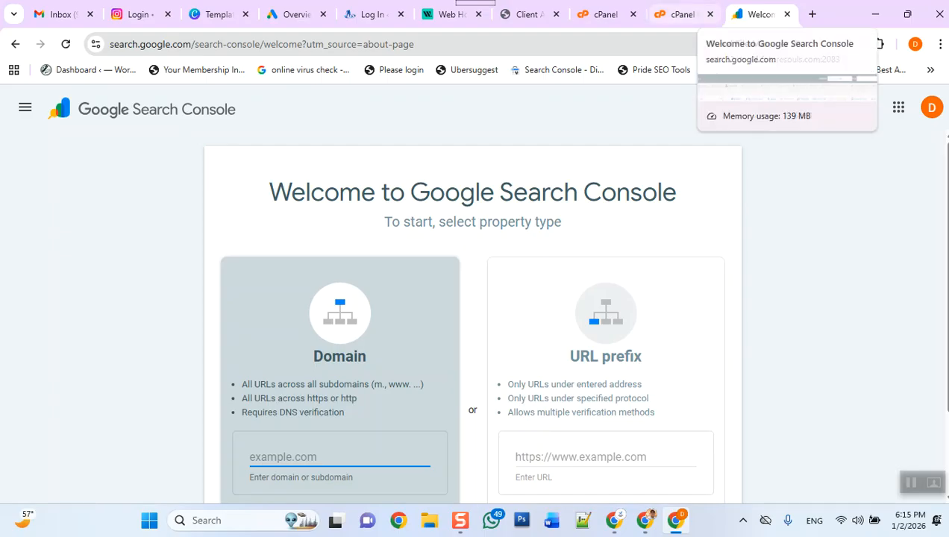
# Step: Load aerogendigital.com in a new tab, copy its address and return to the Search Console welcome page
pyautogui.click(812, 15)
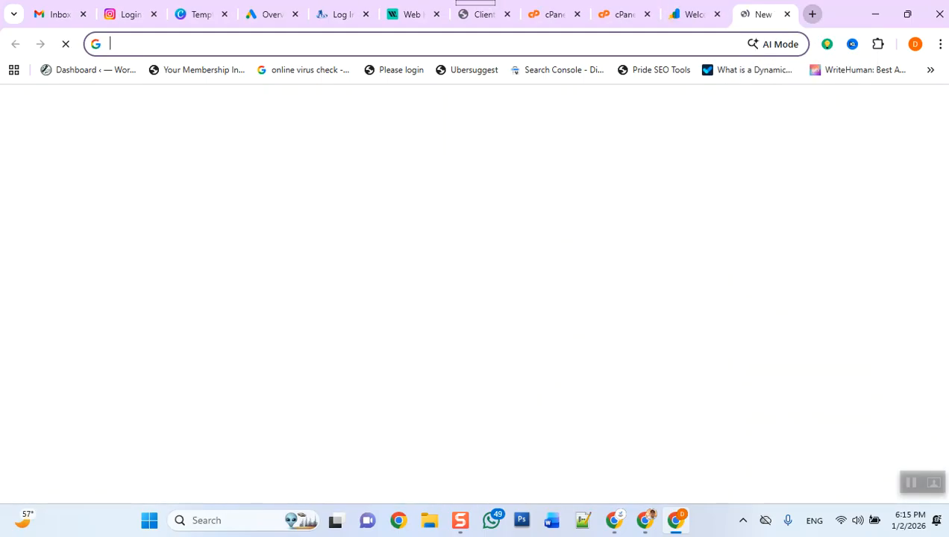
pyautogui.write('aer')
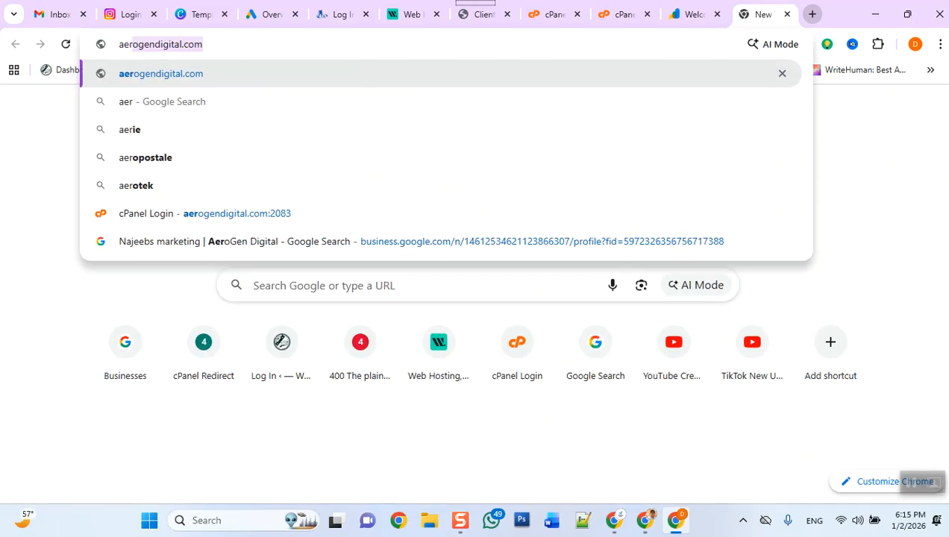
pyautogui.press('Return')
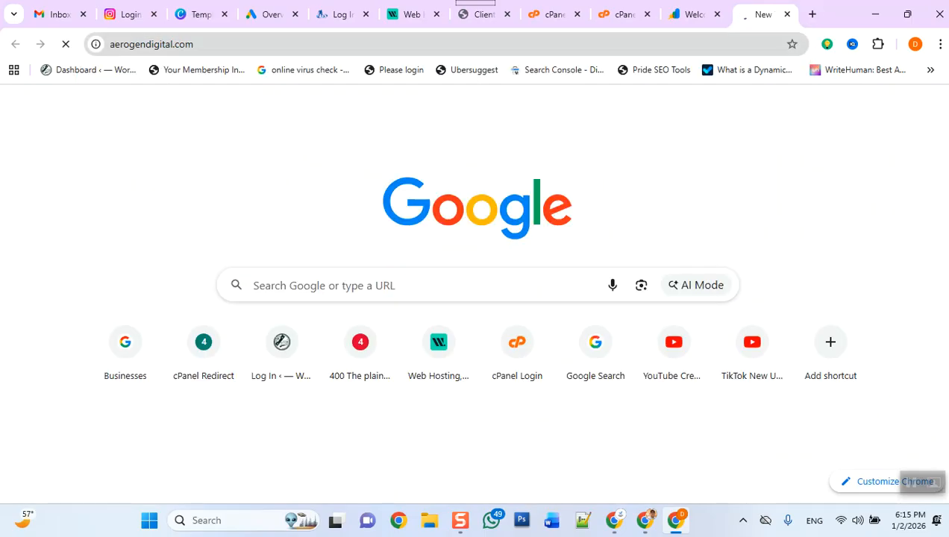
pyautogui.hotkey('ctrl', 'l')
pyautogui.hotkey('ctrl', 'c')
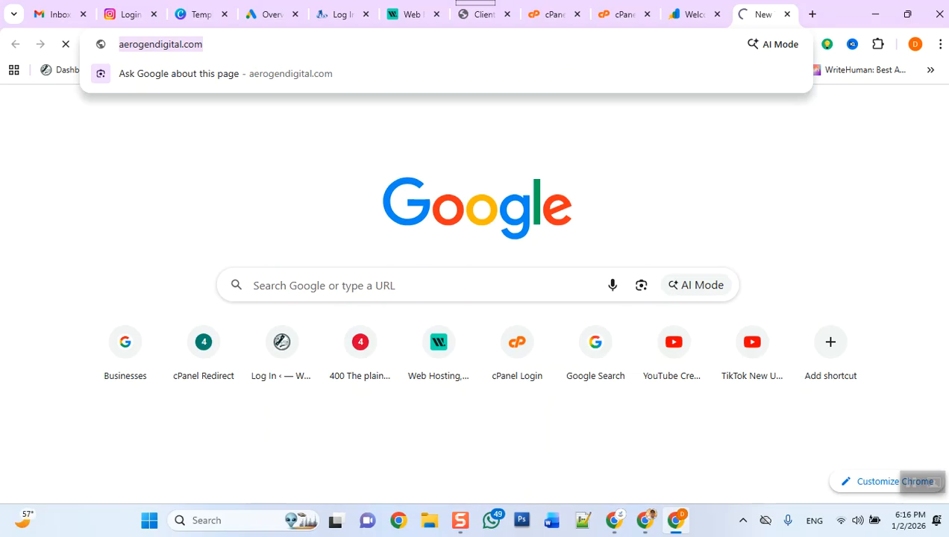
pyautogui.hotkey('ctrl', 'shift', 'Tab')
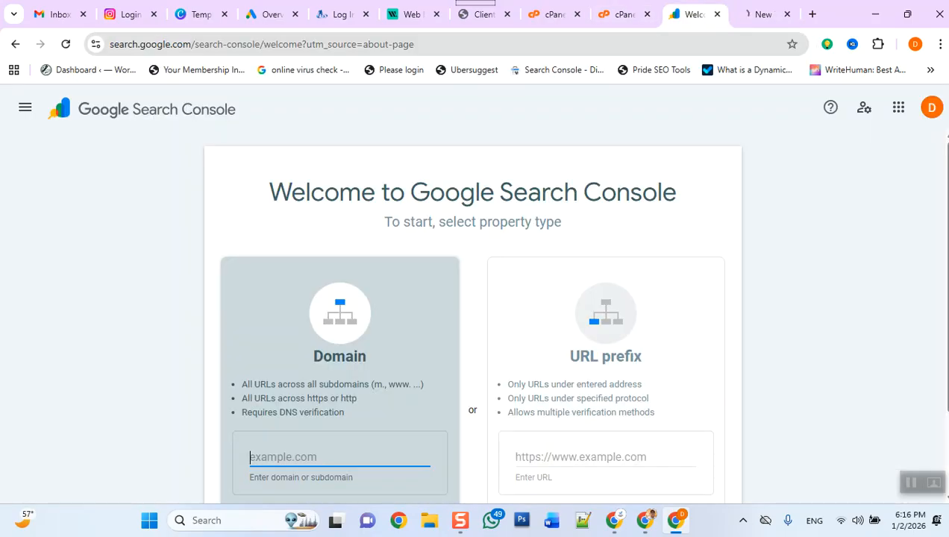
pyautogui.scroll(-2, 473, 321)
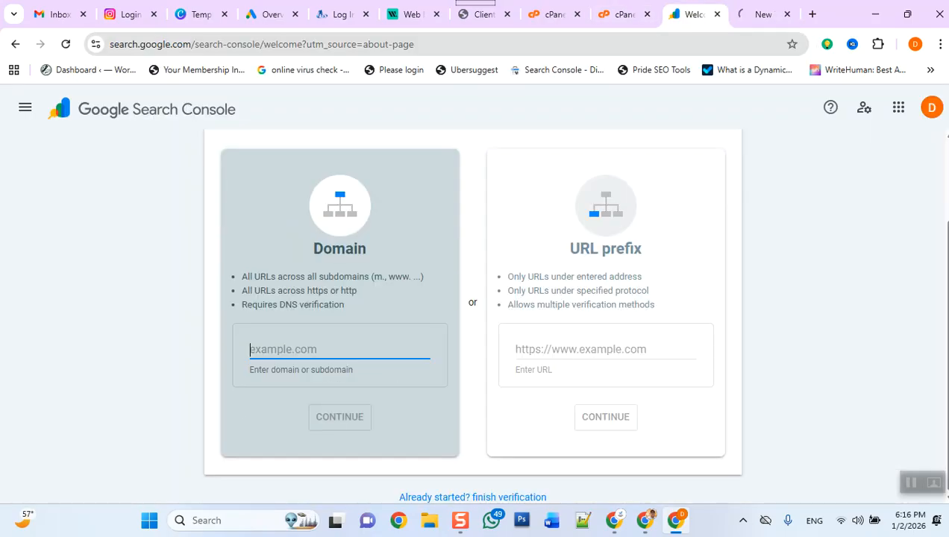
pyautogui.click(589, 349)
pyautogui.hotkey('ctrl', 'v')
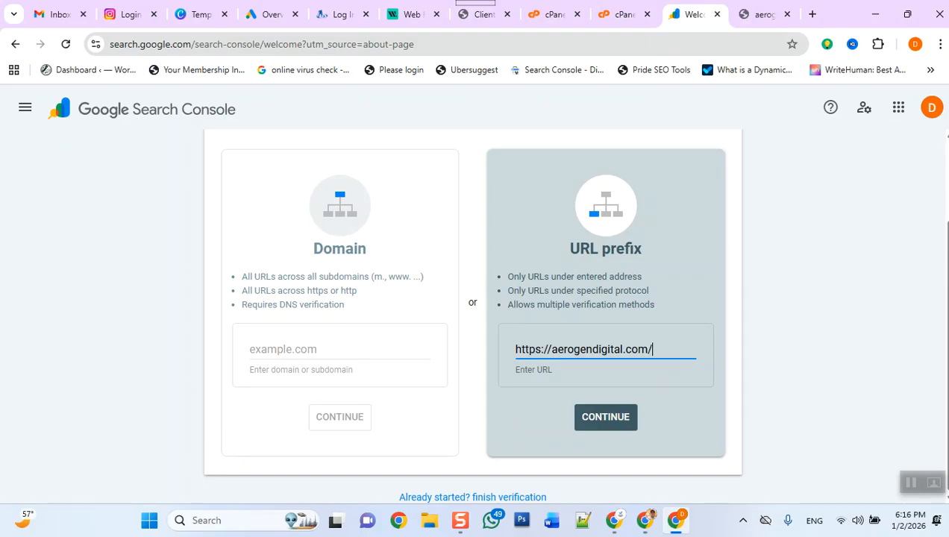
pyautogui.press('Return')
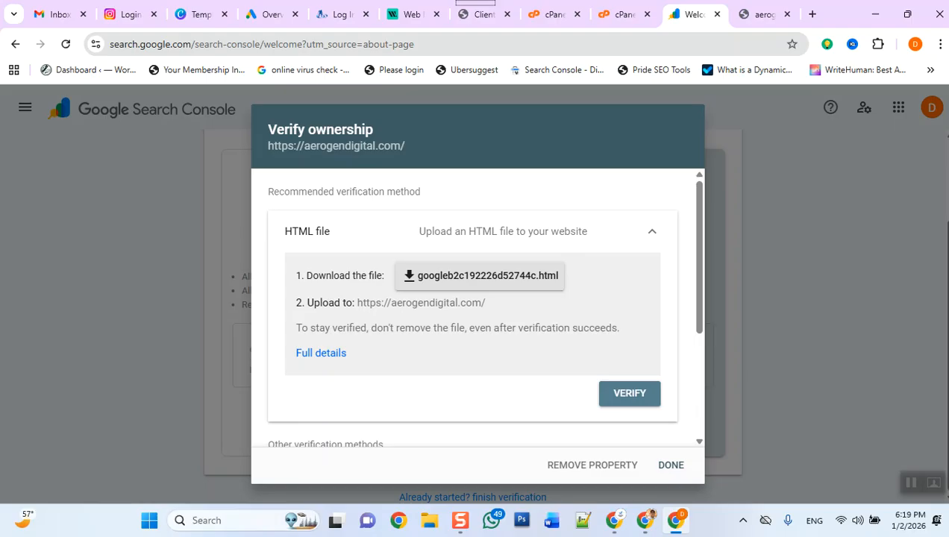
# Step: Review the ownership verification methods for aerogendigital.com and expand the HTML tag method
pyautogui.scroll(-1, 472, 306)
pyautogui.scroll(-2, 473, 306)
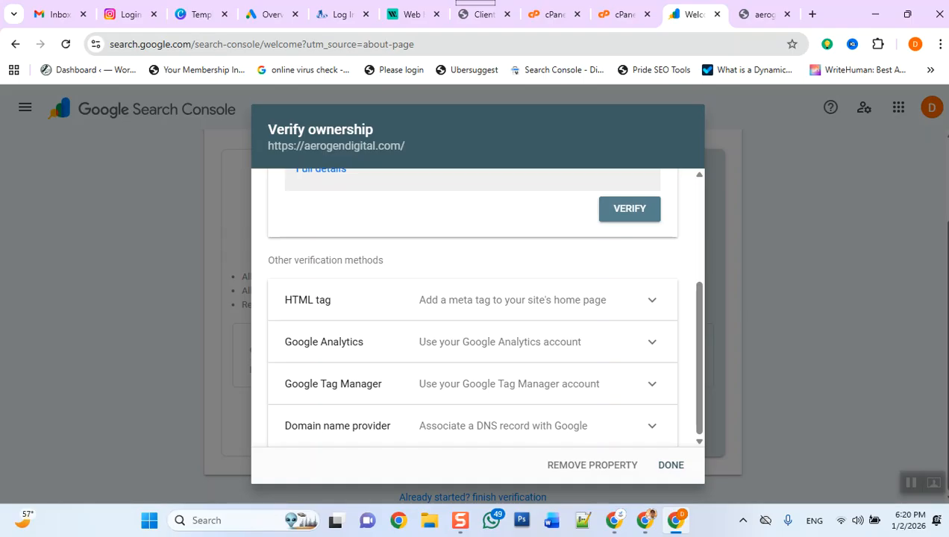
pyautogui.click(652, 300)
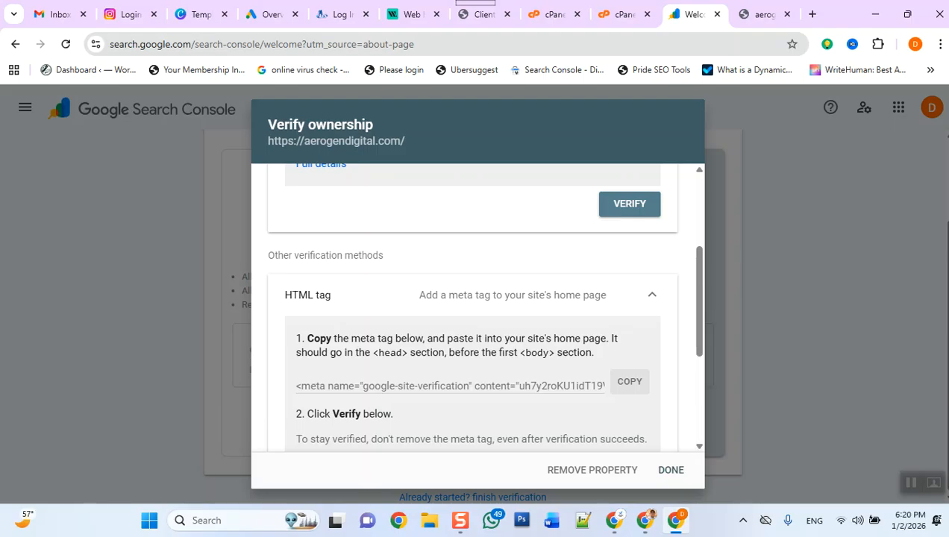
pyautogui.scroll(3, 482, 306)
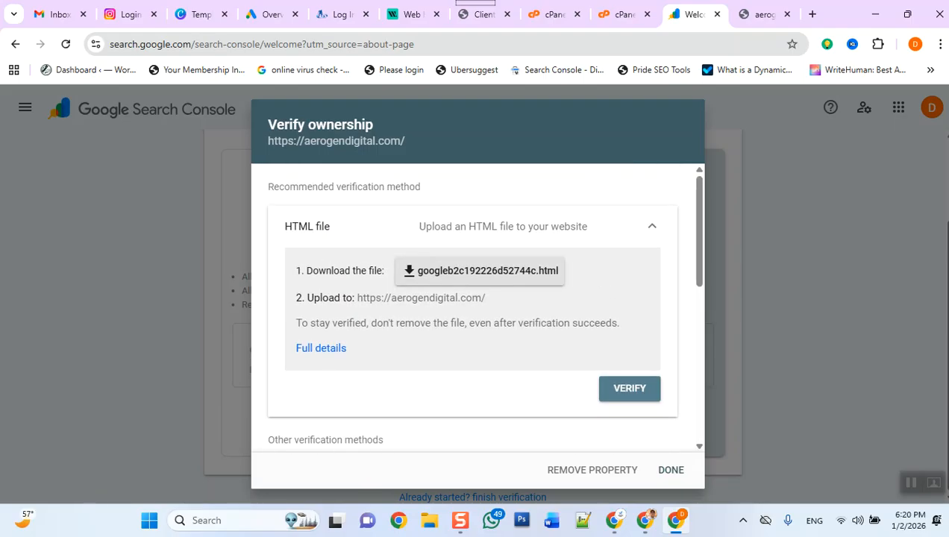
pyautogui.scroll(-5, 482, 305)
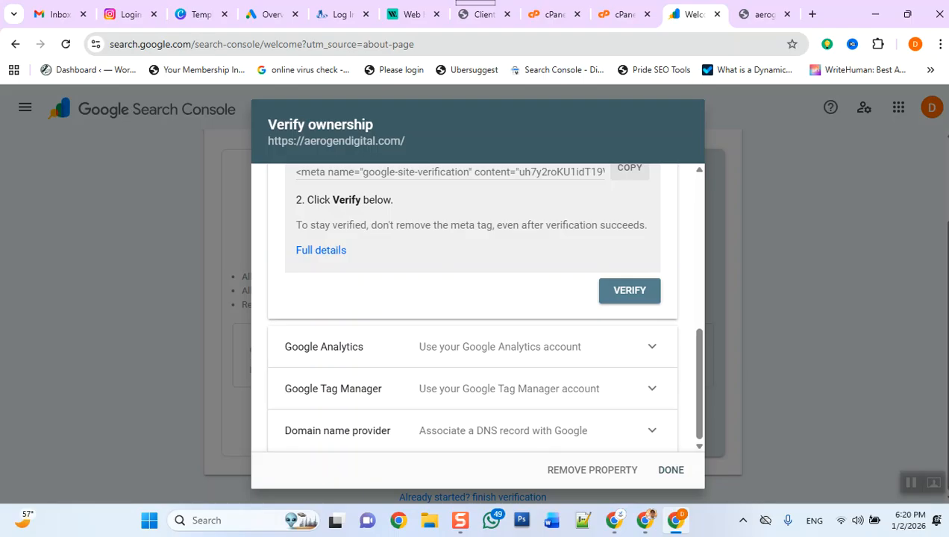
pyautogui.scroll(2, 472, 306)
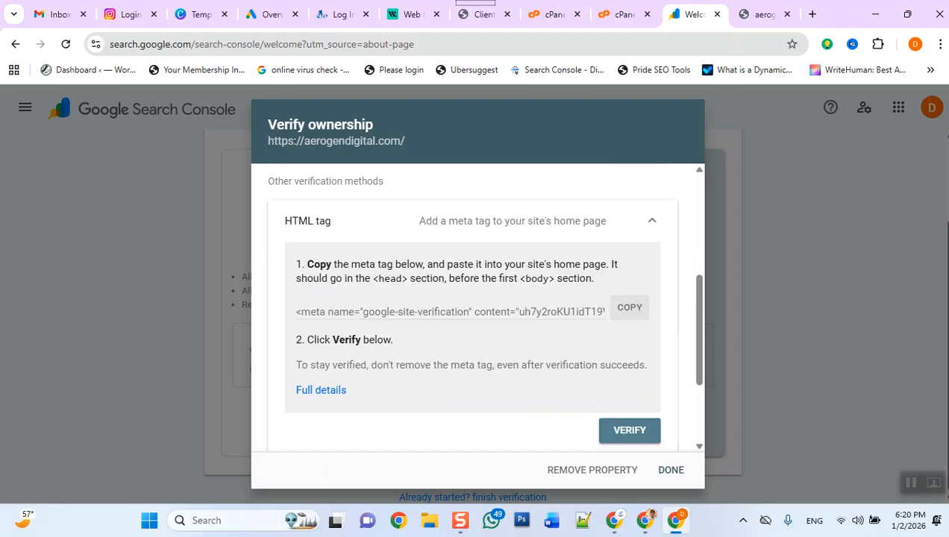
# Step: Download the HTML verification file offered by the recommended HTML file method
pyautogui.scroll(3, 472, 306)
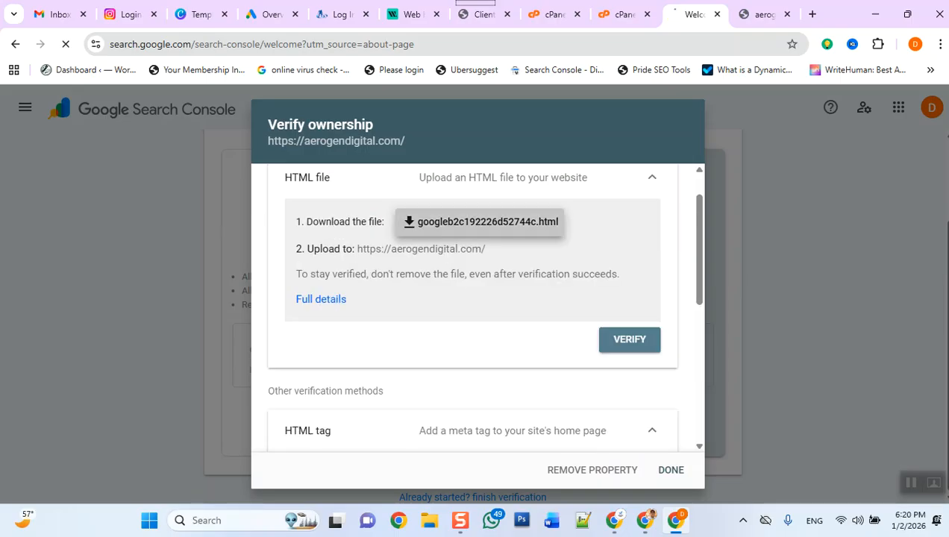
pyautogui.click(479, 222)
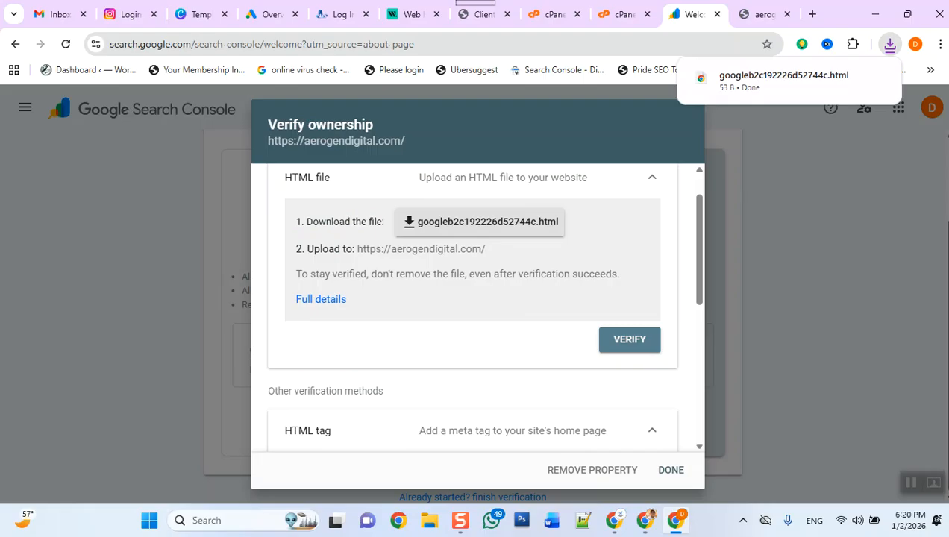
pyautogui.moveTo(784, 81)
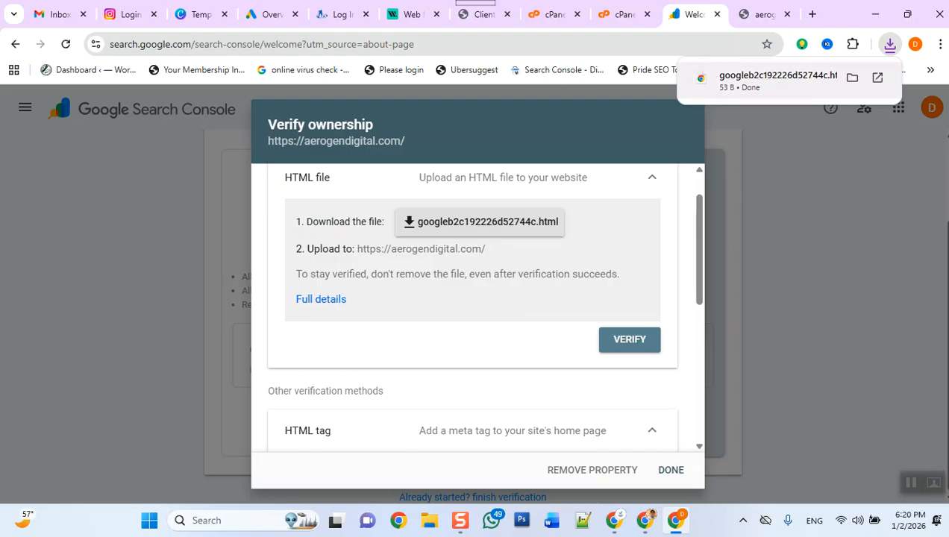
# Step: Copy the google-site-verification meta tag from the HTML tag method
pyautogui.scroll(1, 472, 306)
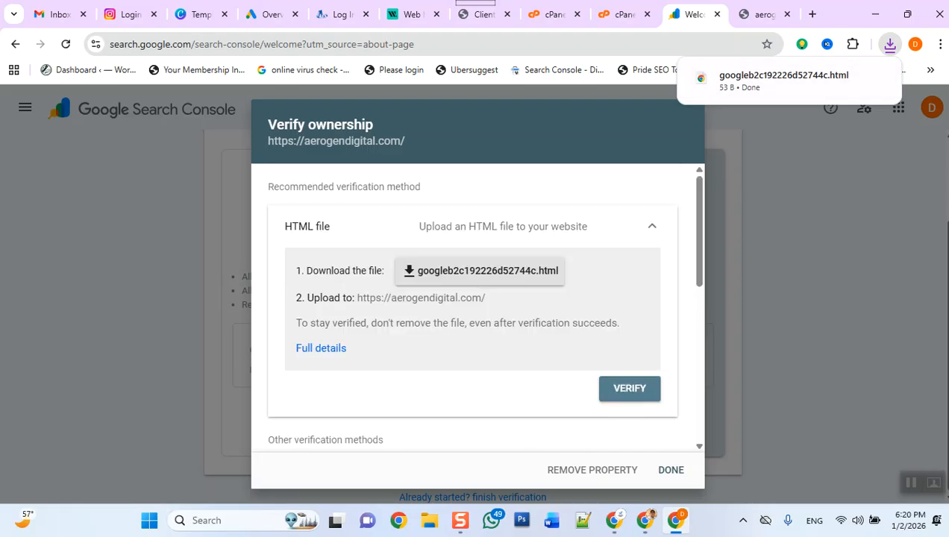
pyautogui.scroll(-4, 482, 305)
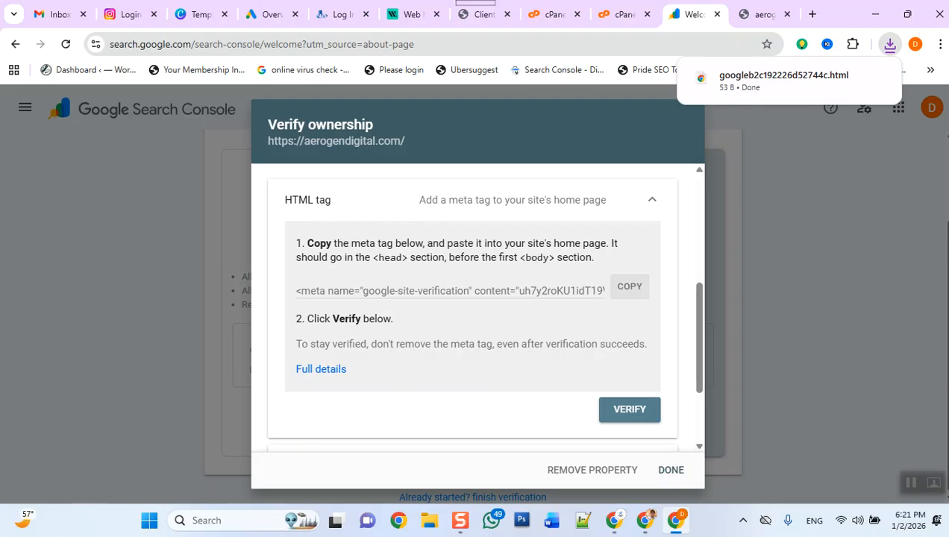
pyautogui.click(629, 286)
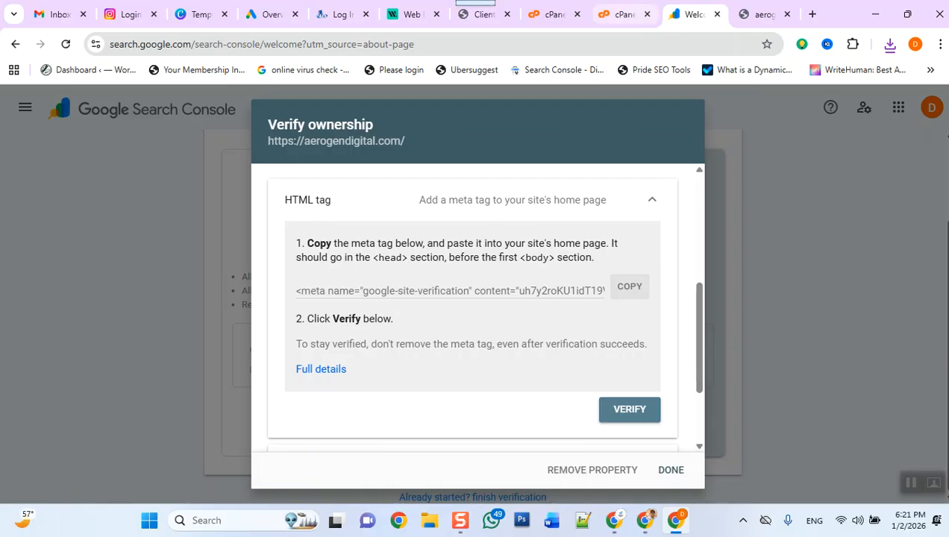
# Step: Return to the cPanel File Manager and open index.html of the aerogendigital.com folder in the code editor
pyautogui.hotkey('ctrl', 'shift', 'Tab')
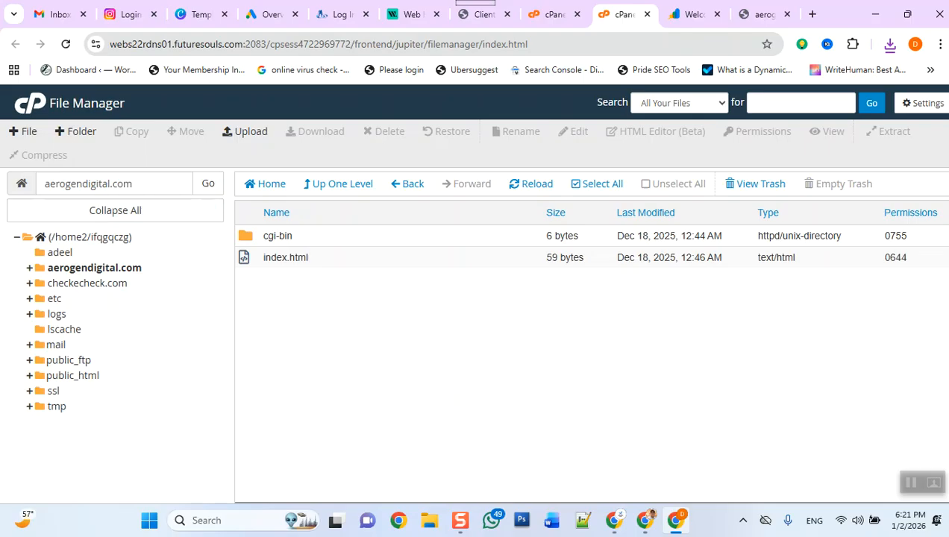
pyautogui.click(249, 263)
pyautogui.rightClick(248, 263)
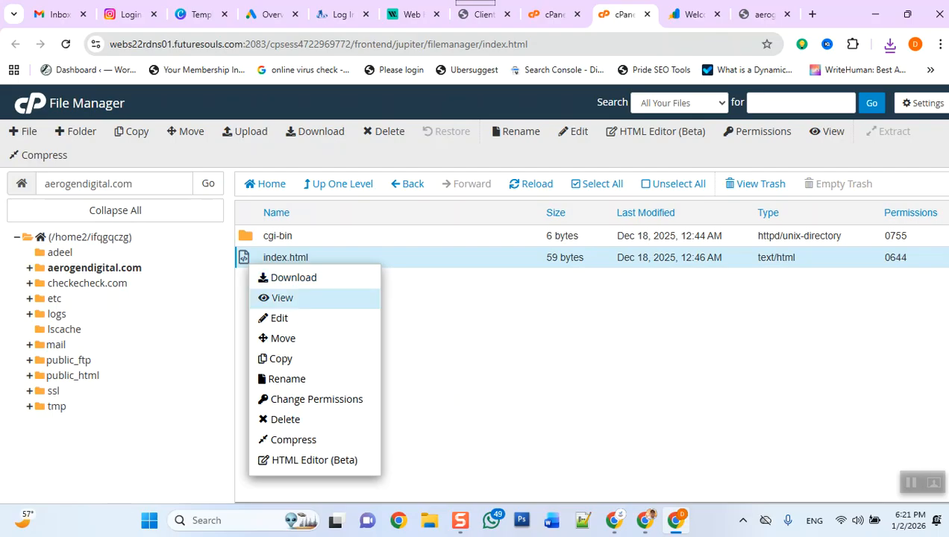
pyautogui.click(279, 318)
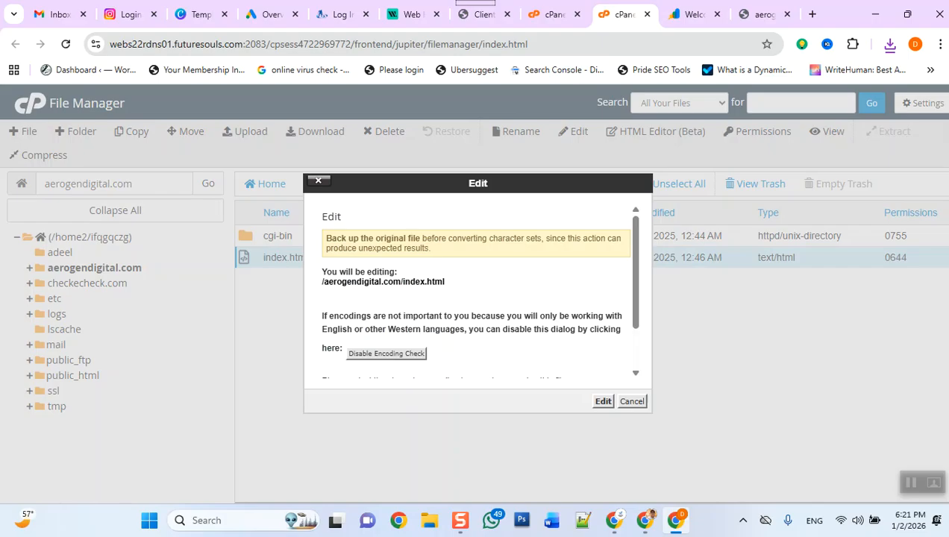
pyautogui.click(603, 401)
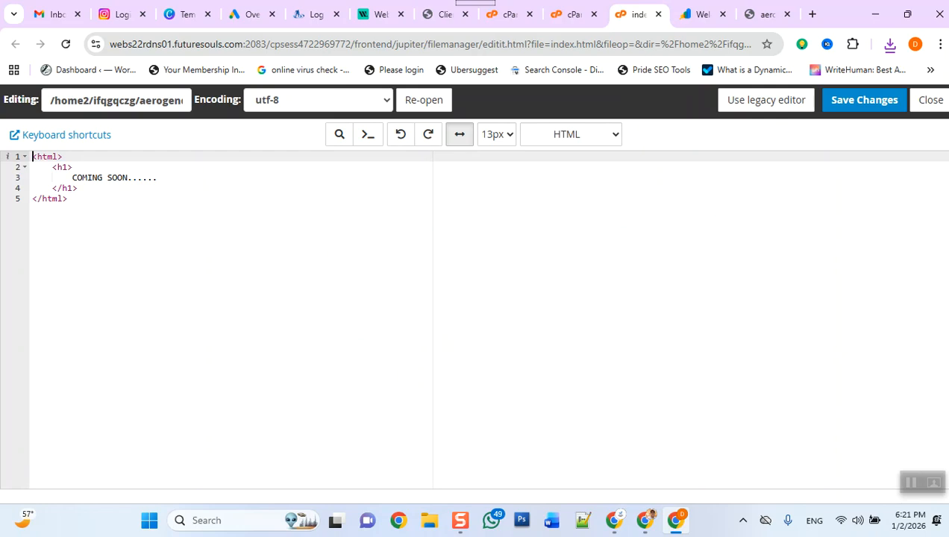
# Step: Insert a head section below the opening html tag of index.html and paste the google-site-verification meta tag inside it
pyautogui.click(62, 156)
pyautogui.press('Return')
pyautogui.write('<h')
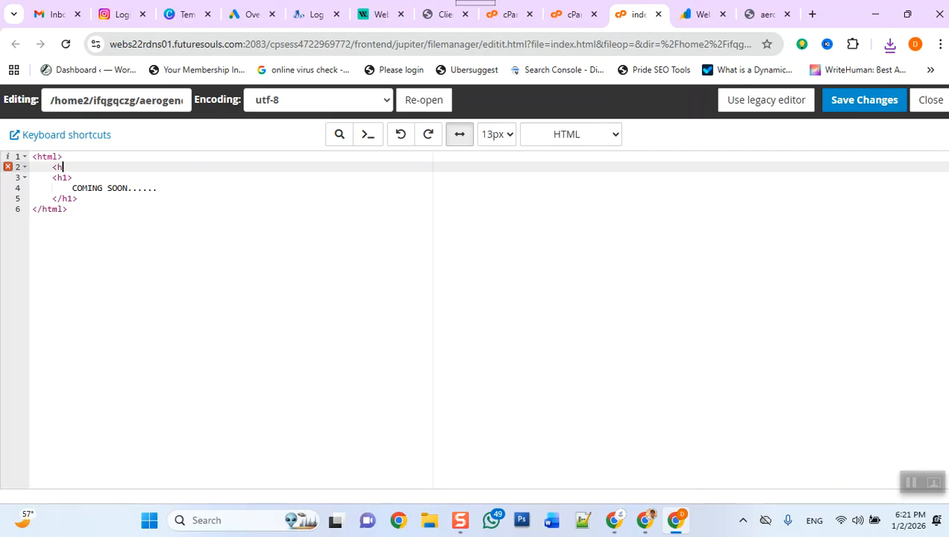
pyautogui.write('ead>')
pyautogui.press('Return')
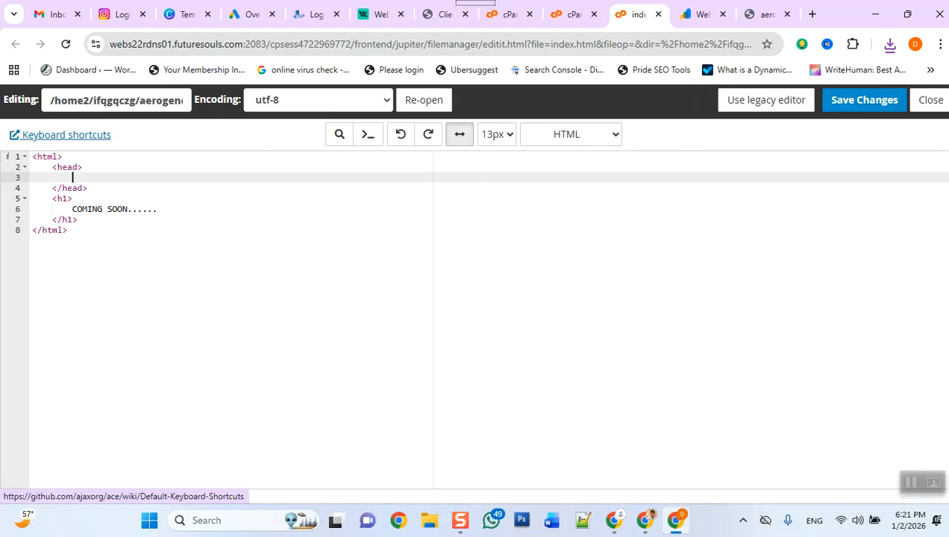
pyautogui.hotkey('ctrl', 'v')
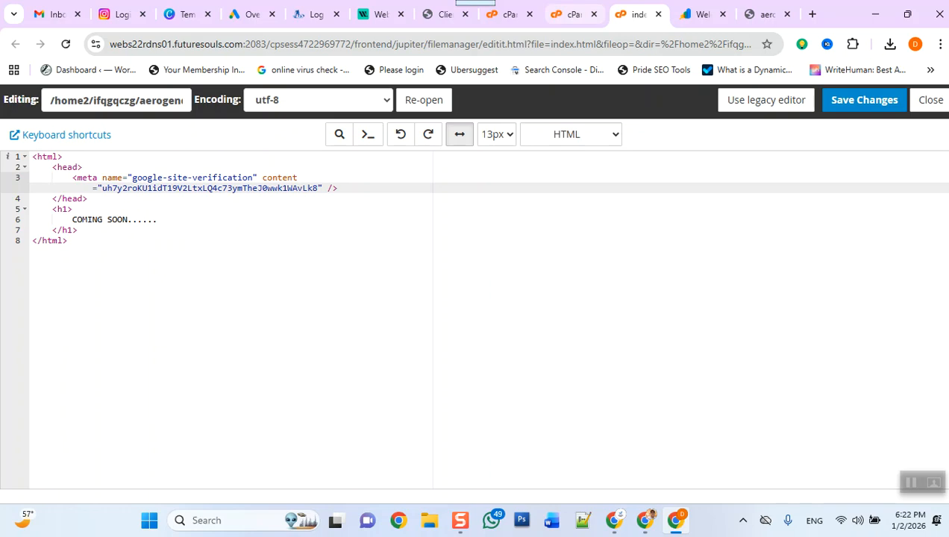
# Step: In the other Chrome window, examine the AeroGen Digital demo site's homepage and its Services and Training submenus, and return to the aerogendigital.com page
pyautogui.click(570, 14)
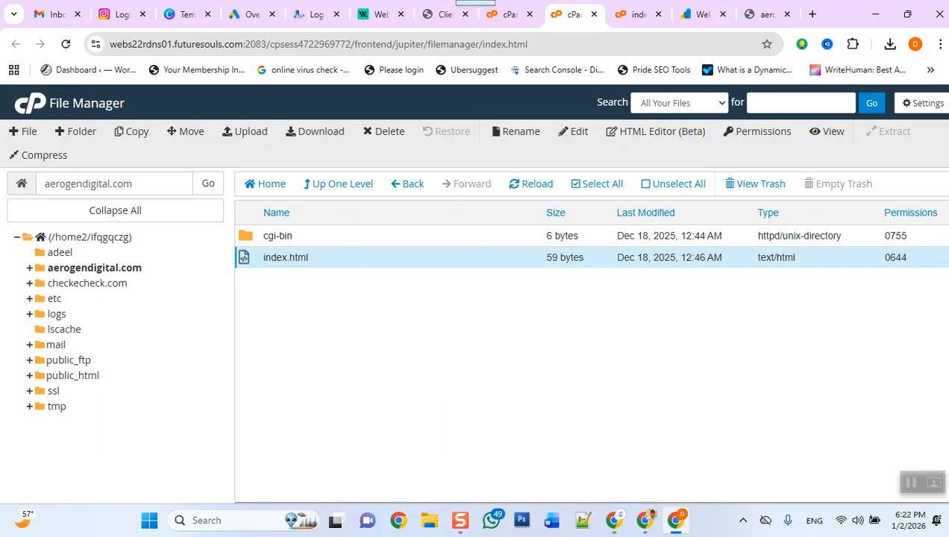
pyautogui.moveTo(614, 520)
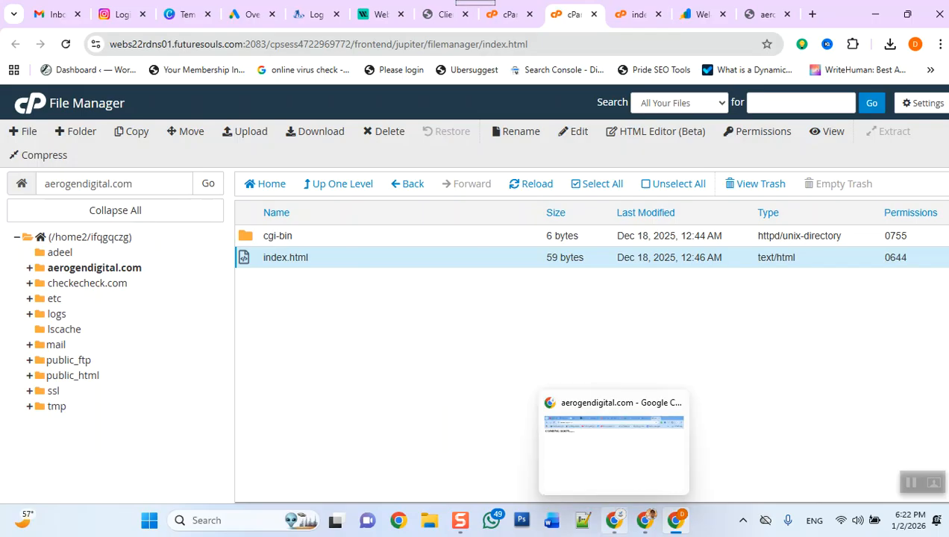
pyautogui.click(614, 519)
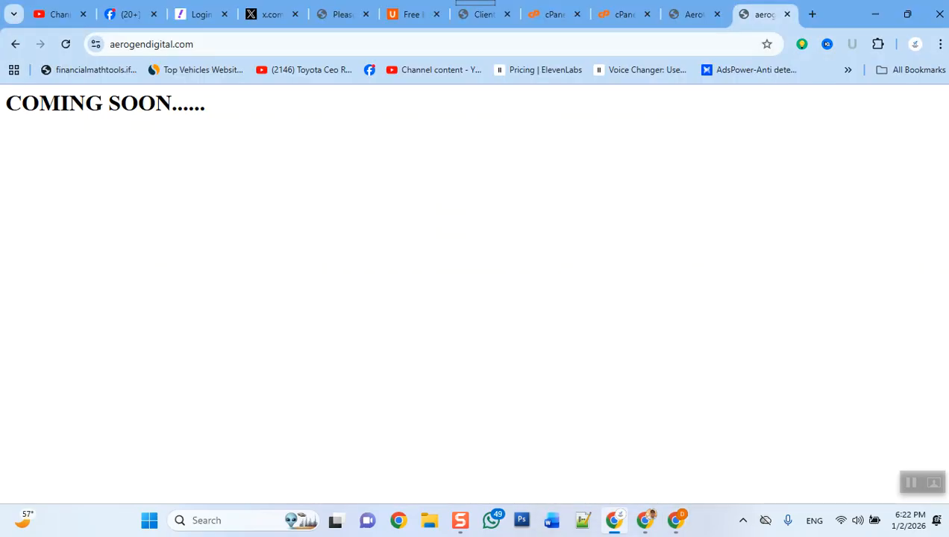
pyautogui.click(692, 14)
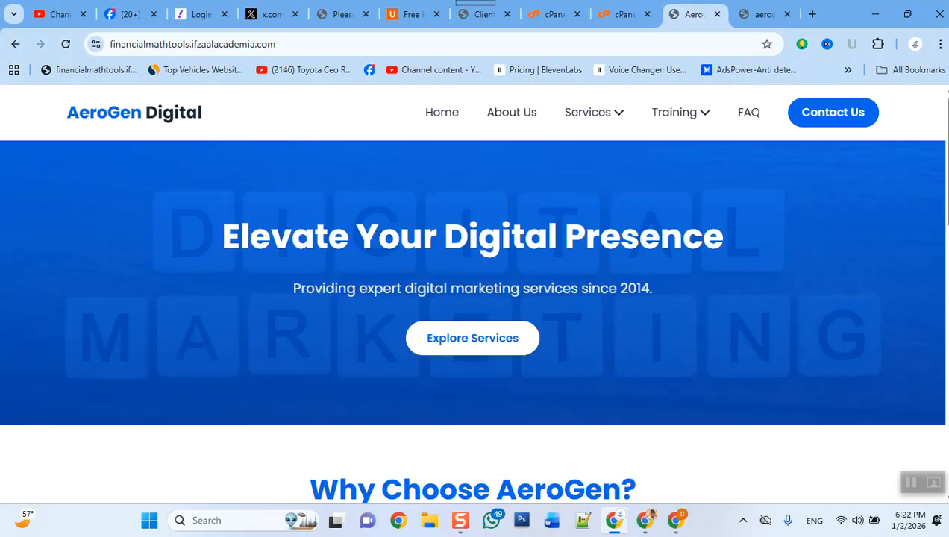
pyautogui.scroll(-8, 472, 321)
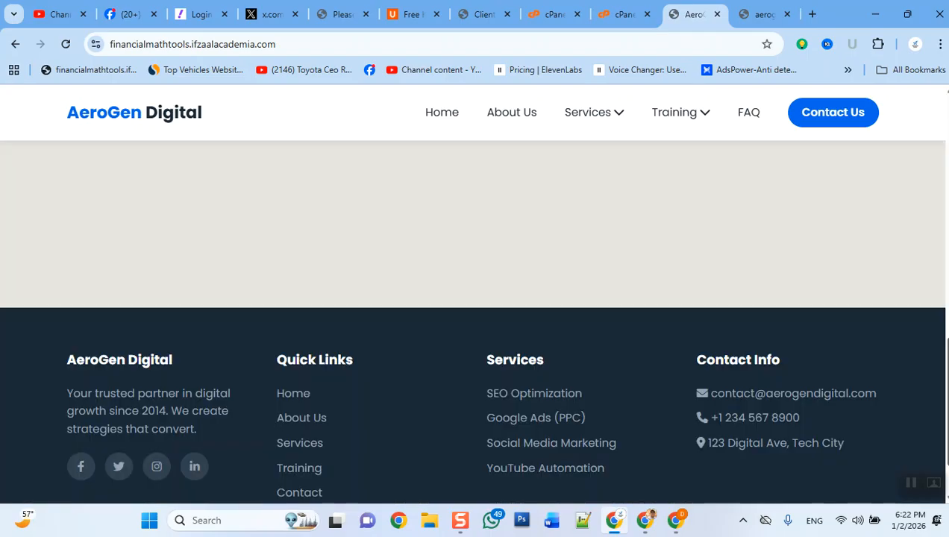
pyautogui.scroll(2, 472, 320)
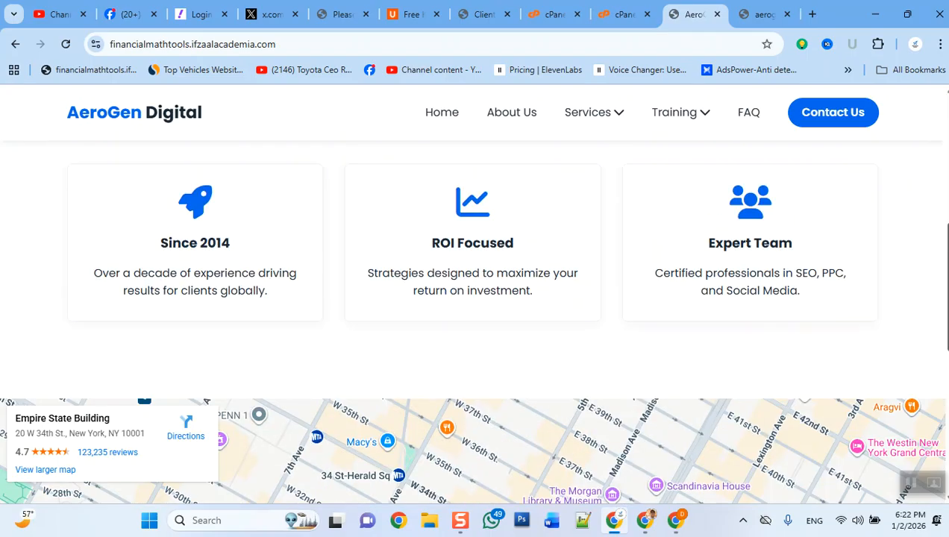
pyautogui.scroll(4, 473, 321)
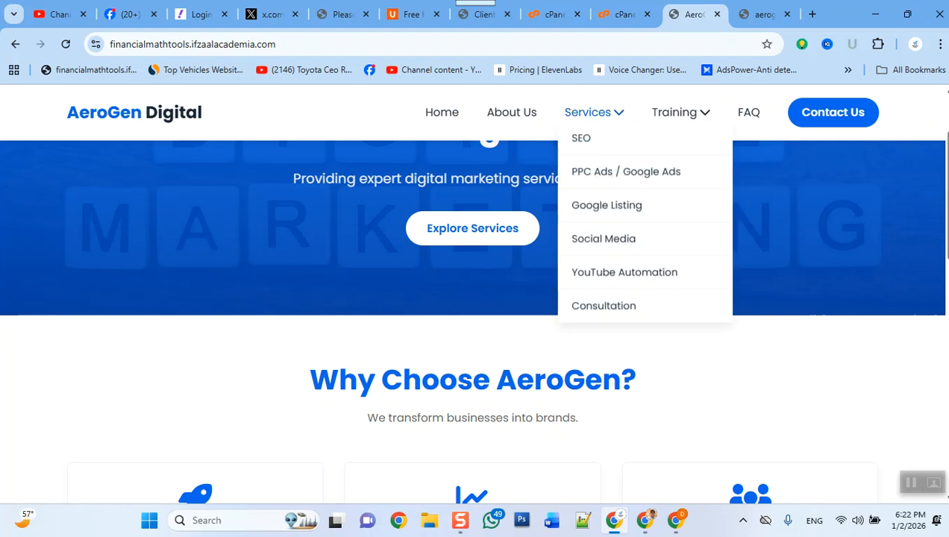
pyautogui.moveTo(674, 111)
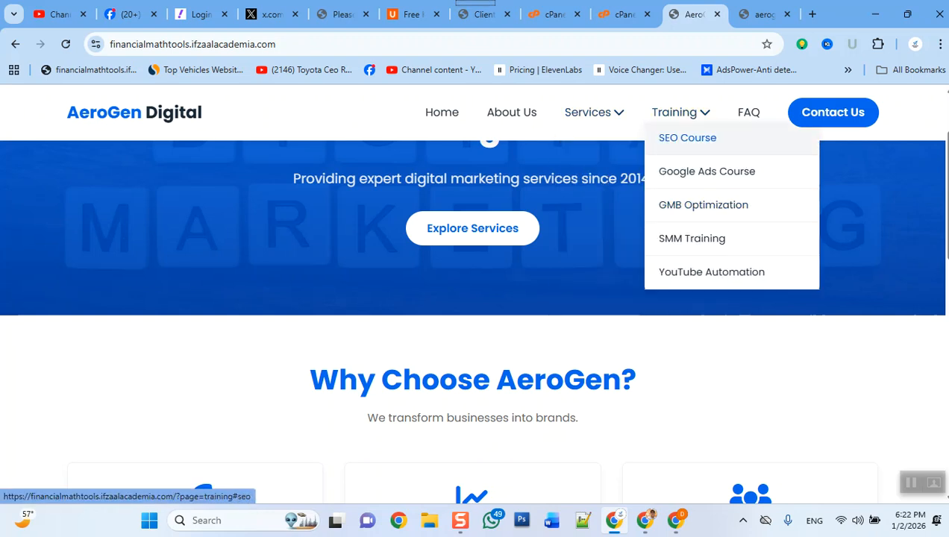
pyautogui.moveTo(594, 114)
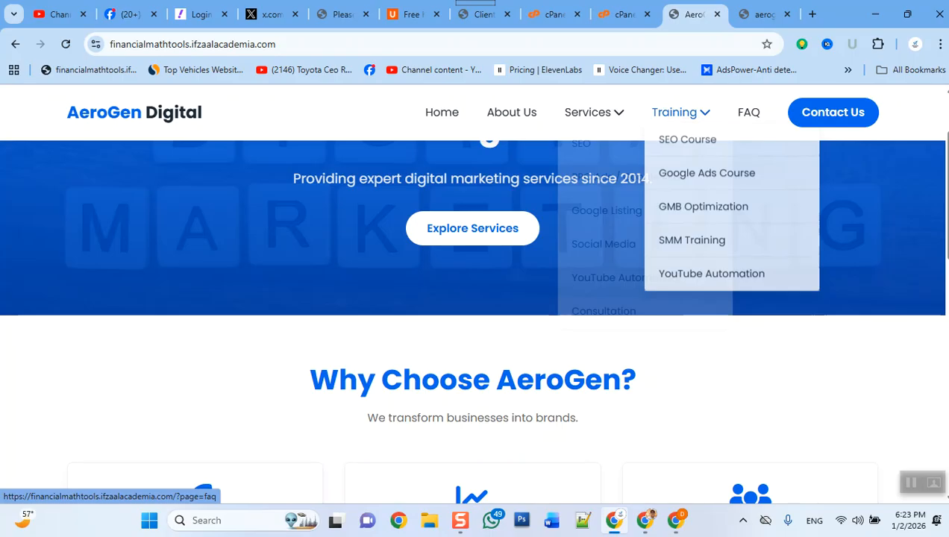
pyautogui.click(763, 14)
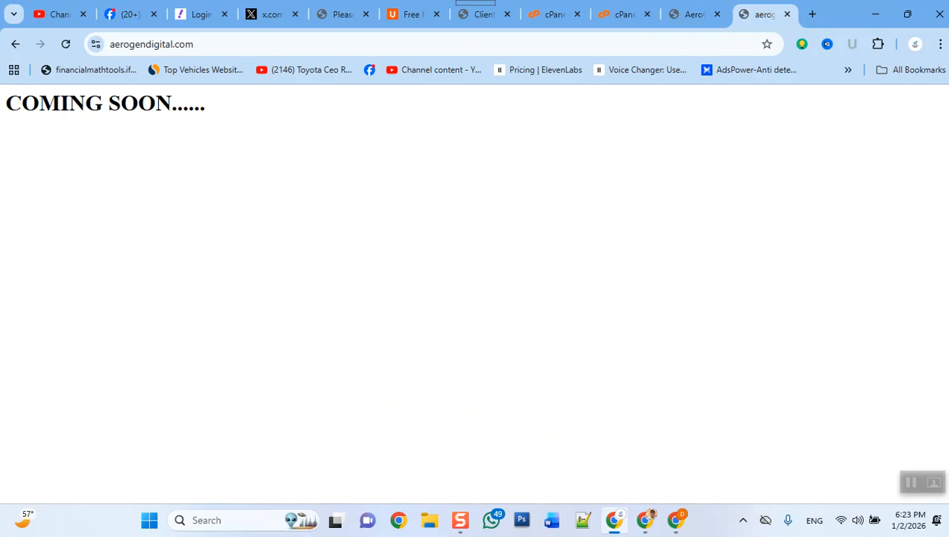
# Step: Return to the cPanel File Manager window and upload the Google verification HTML file from Downloads to the aerogendigital.com folder
pyautogui.moveTo(675, 520)
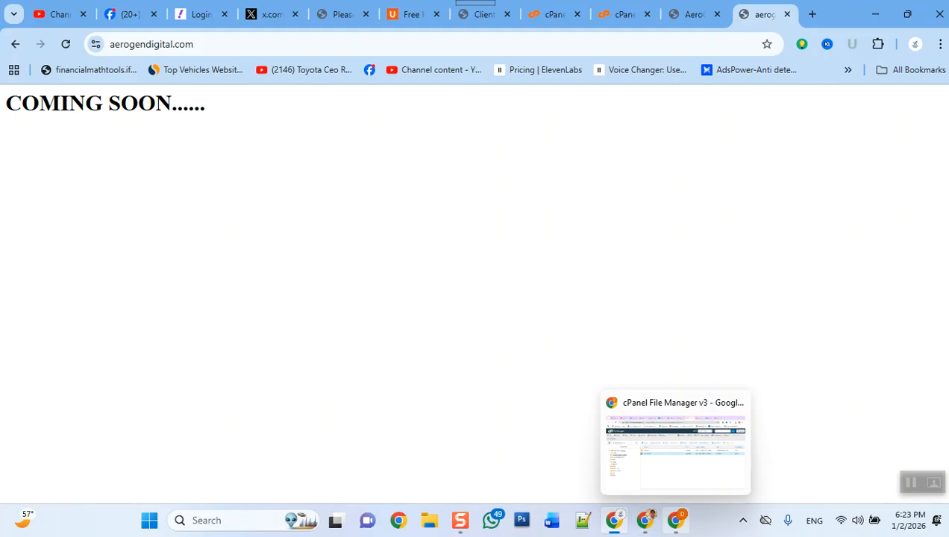
pyautogui.click(675, 520)
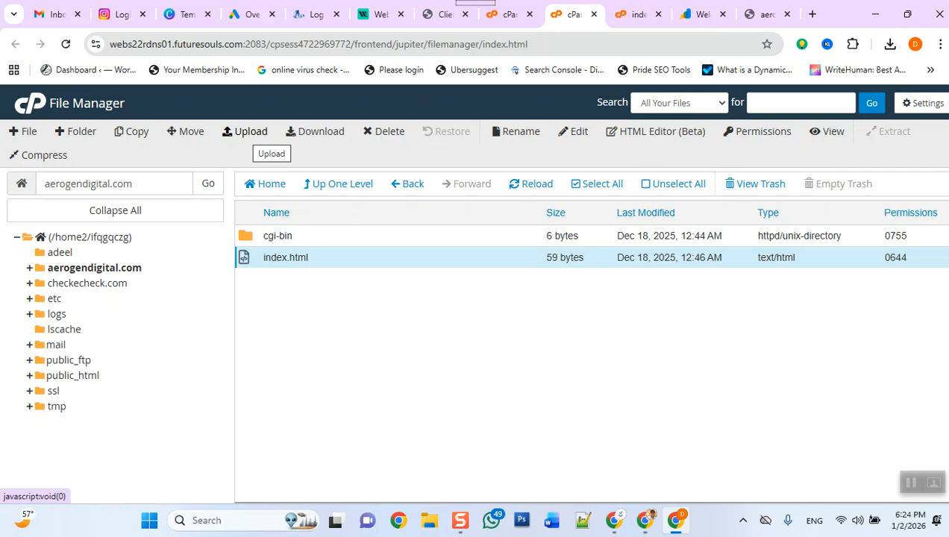
pyautogui.click(246, 131)
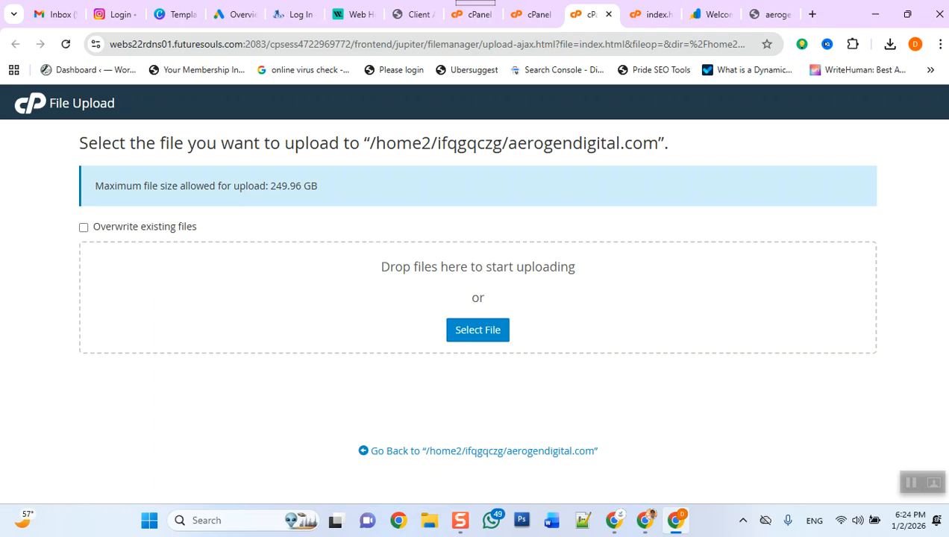
pyautogui.click(477, 330)
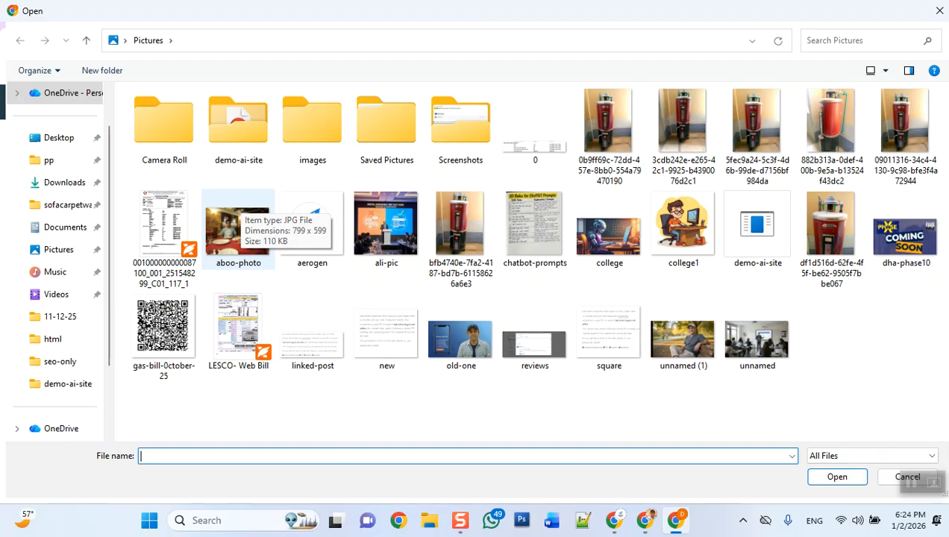
pyautogui.click(64, 183)
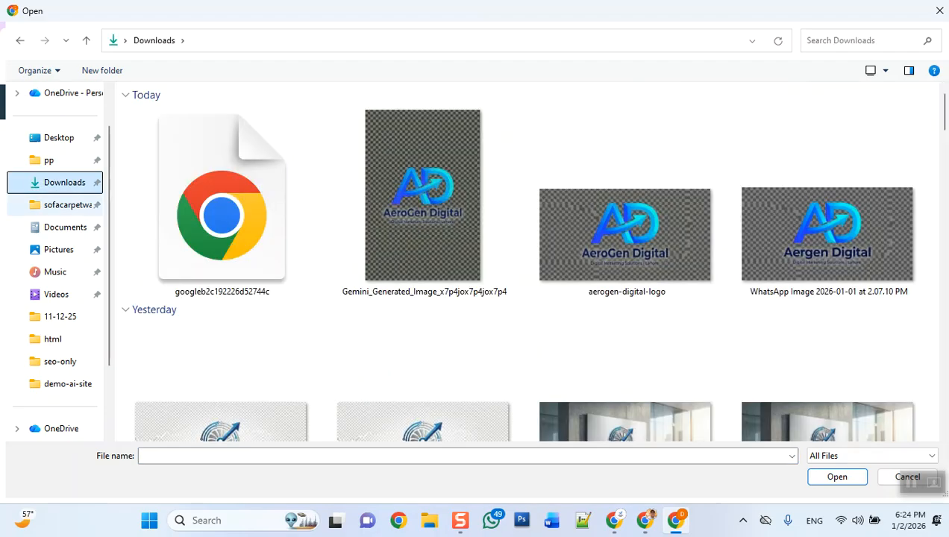
pyautogui.click(222, 216)
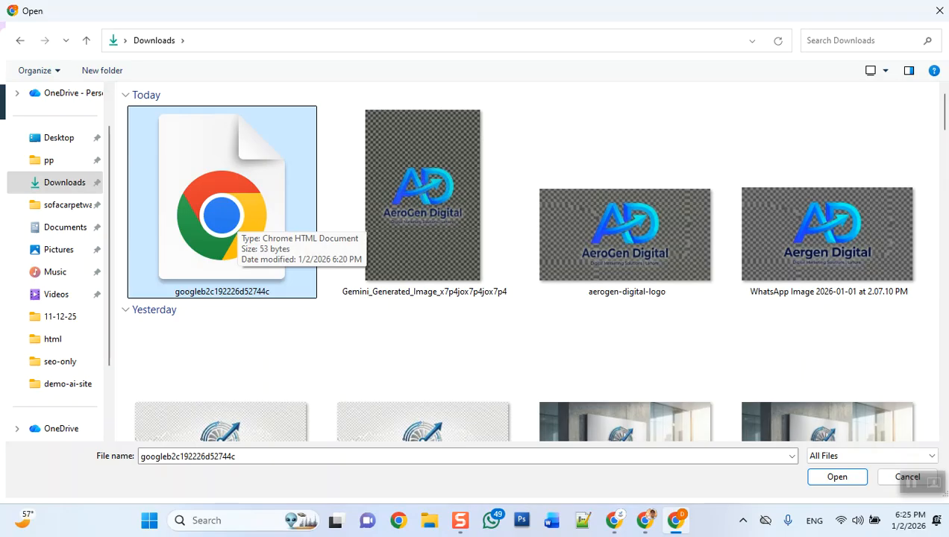
pyautogui.doubleClick(236, 220)
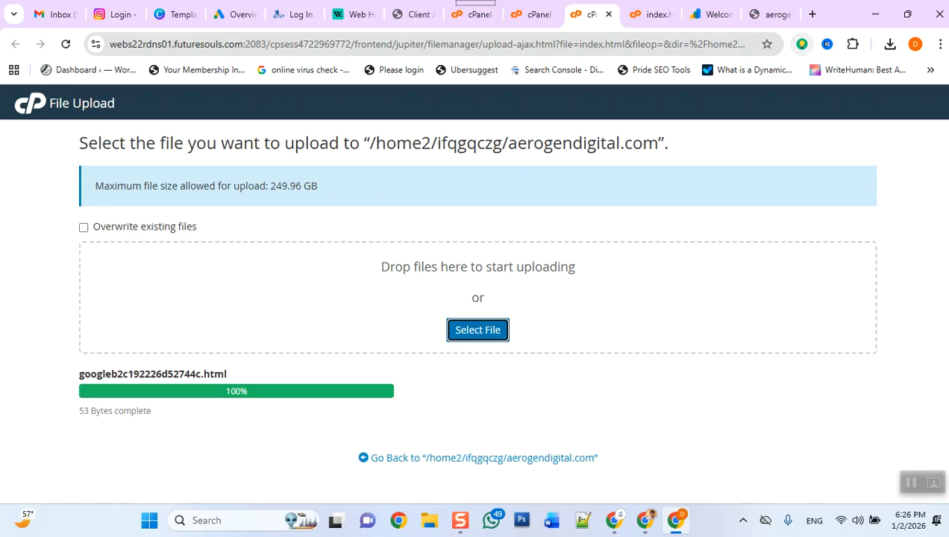
# Step: Search Google in a new tab for "online virus check" and open the VirusTotal site
pyautogui.click(813, 14)
pyautogui.write('onl')
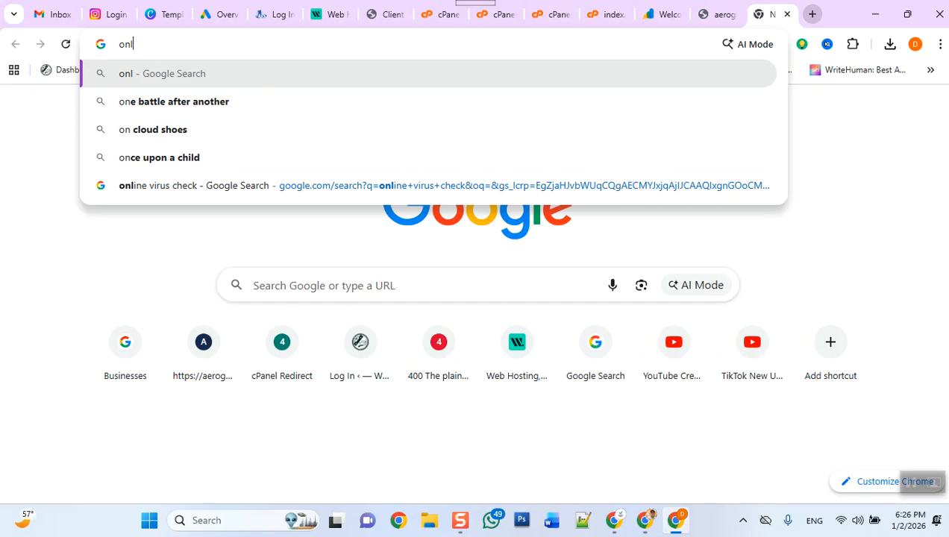
pyautogui.write('ine viru')
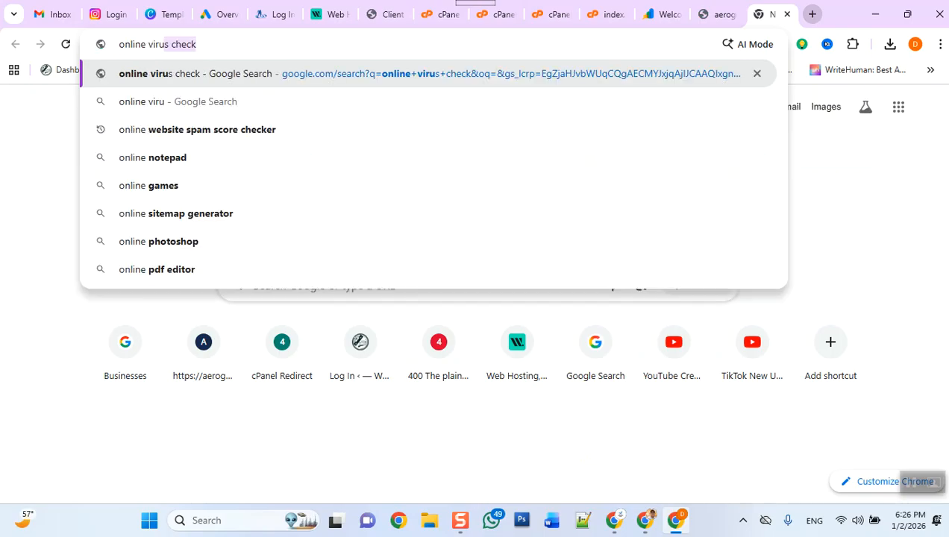
pyautogui.write('s')
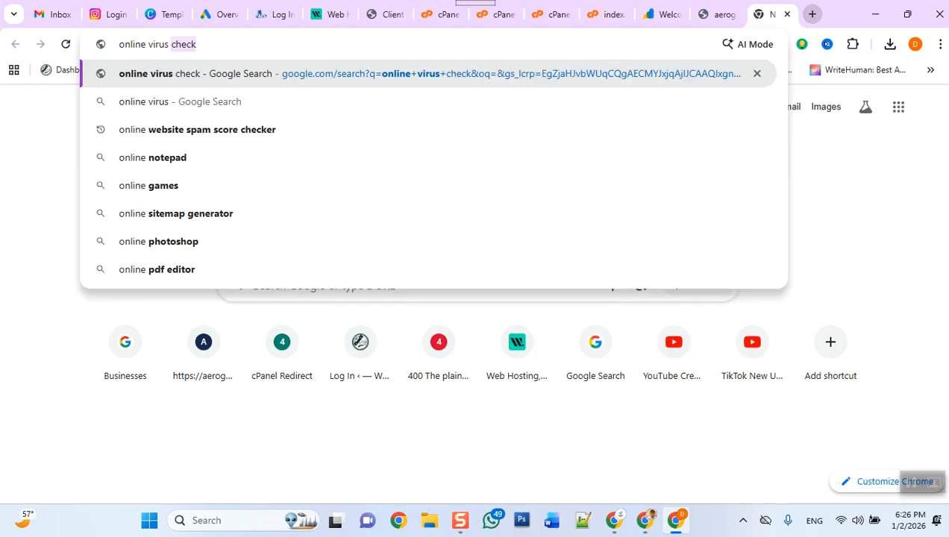
pyautogui.press('Return')
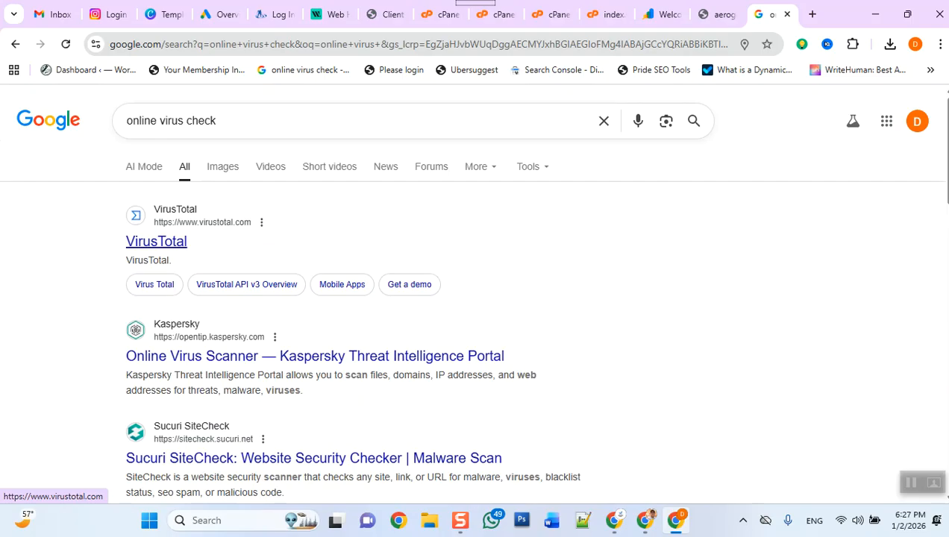
pyautogui.click(156, 241)
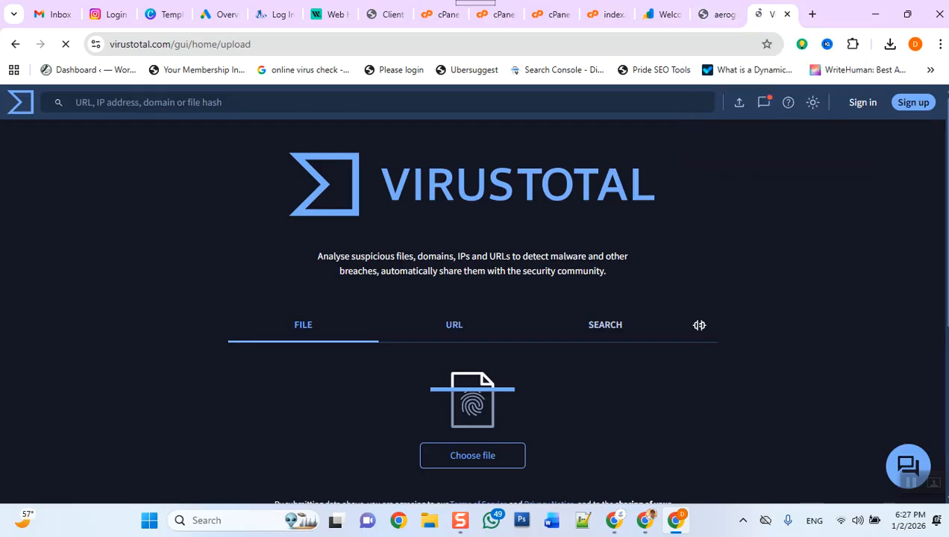
# Step: Look at the URL scan option, and try to submit the Google verification HTML file from Downloads to VirusTotal's file scan
pyautogui.click(454, 324)
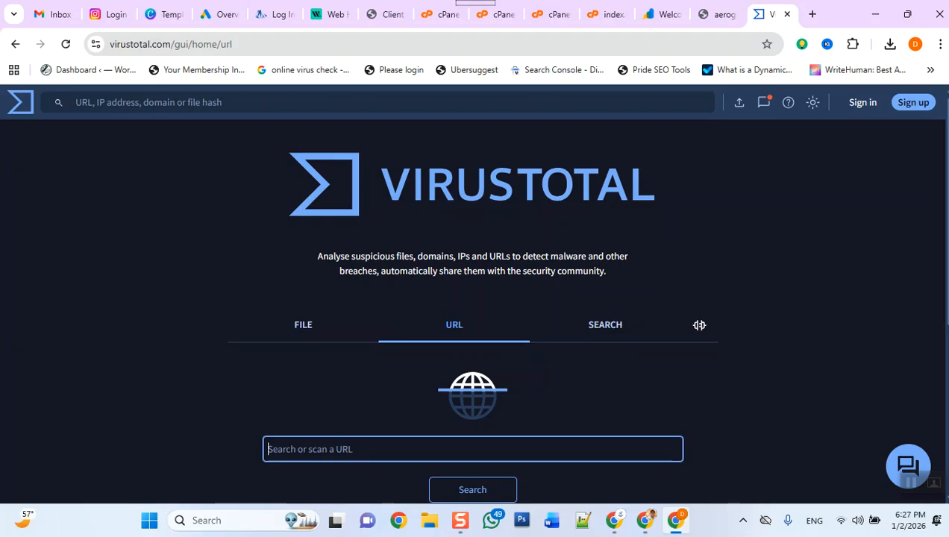
pyautogui.scroll(-1, 474, 299)
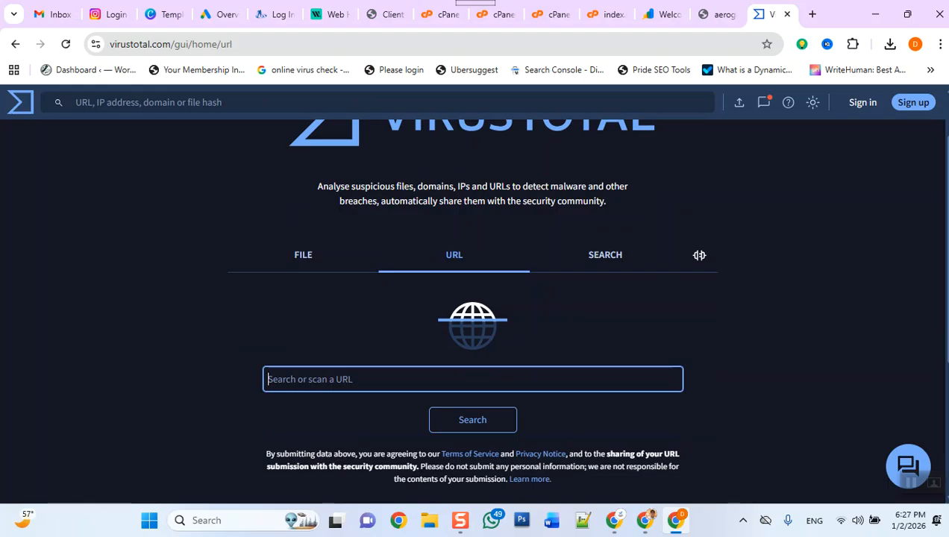
pyautogui.click(303, 254)
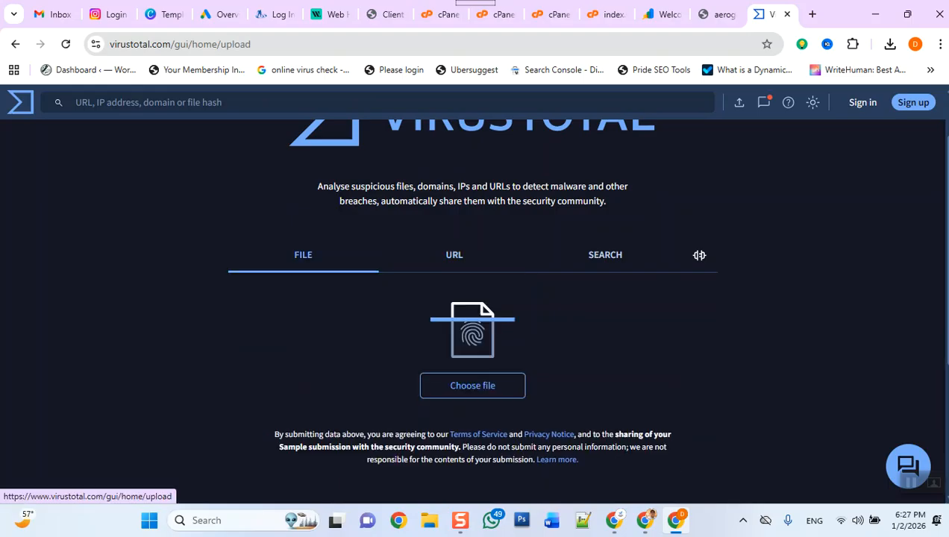
pyautogui.click(472, 386)
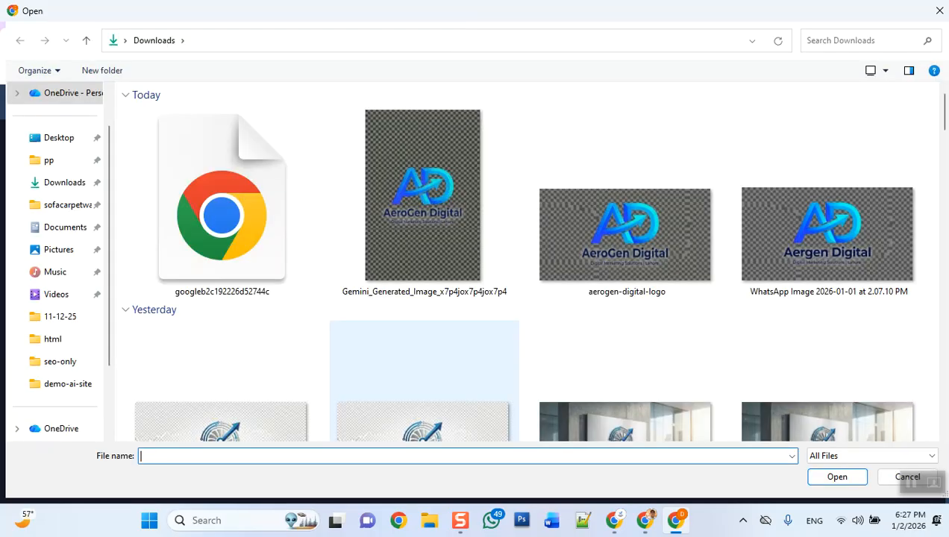
pyautogui.doubleClick(222, 201)
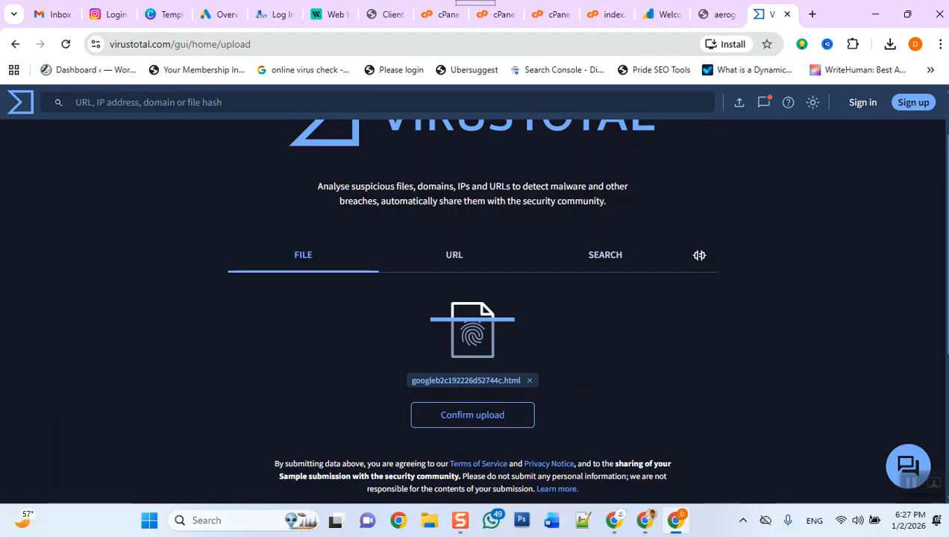
pyautogui.click(473, 414)
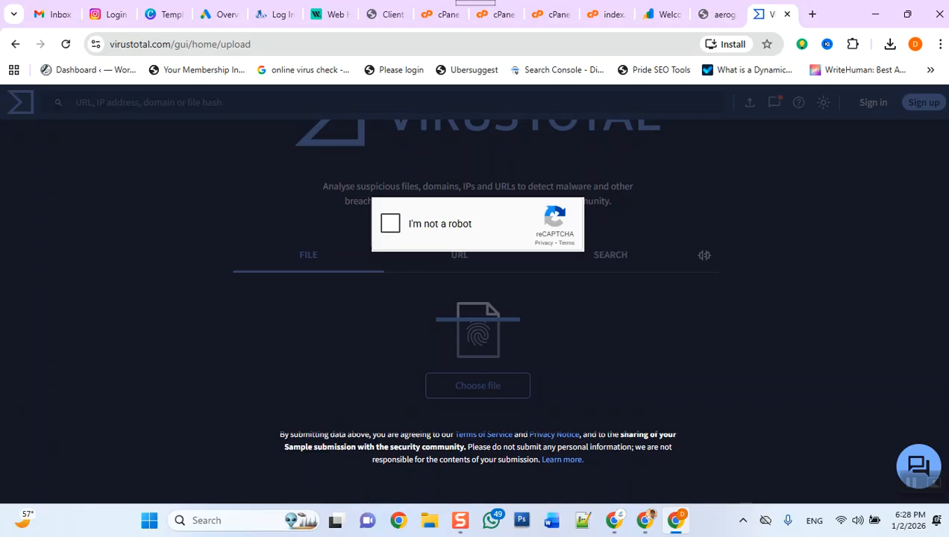
pyautogui.click(390, 223)
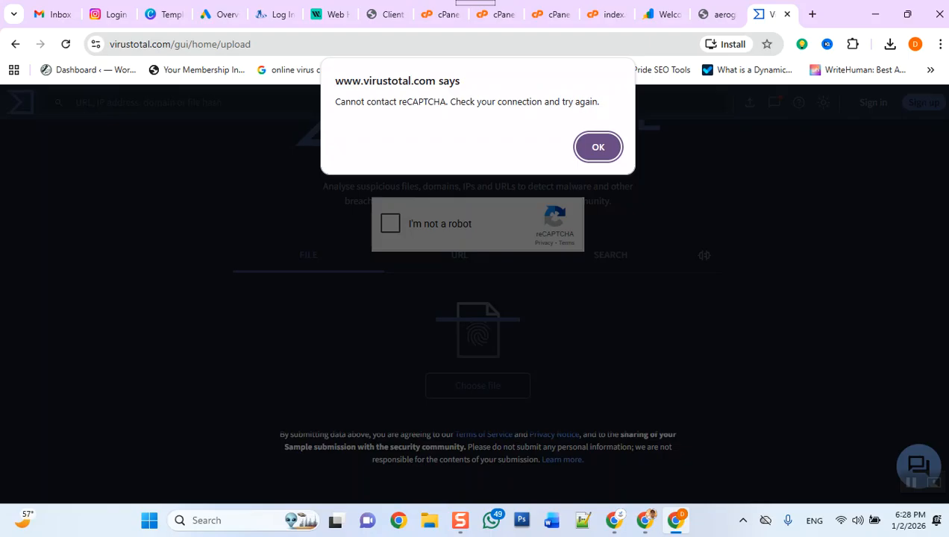
pyautogui.press('Return')
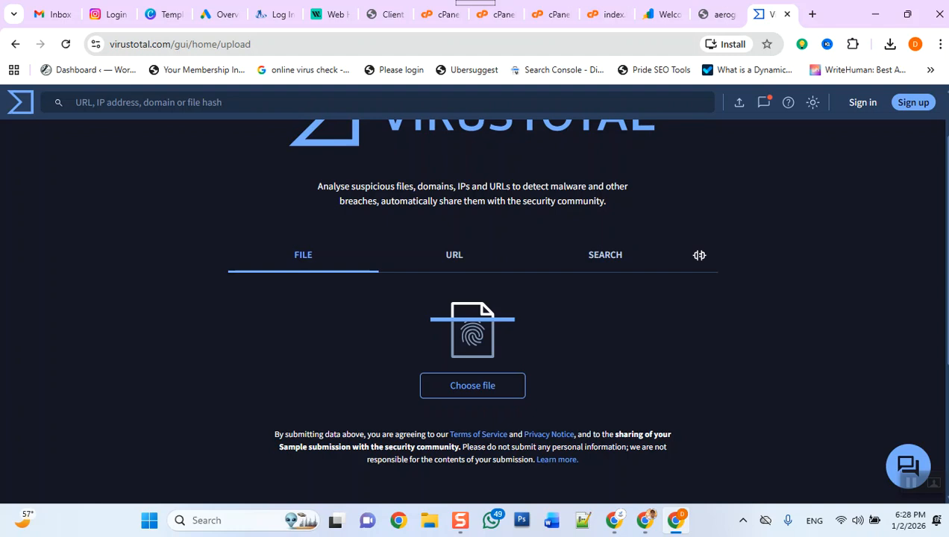
# Step: Choose the Google verification HTML file from Downloads again and confirm its upload for the virus scan
pyautogui.click(472, 385)
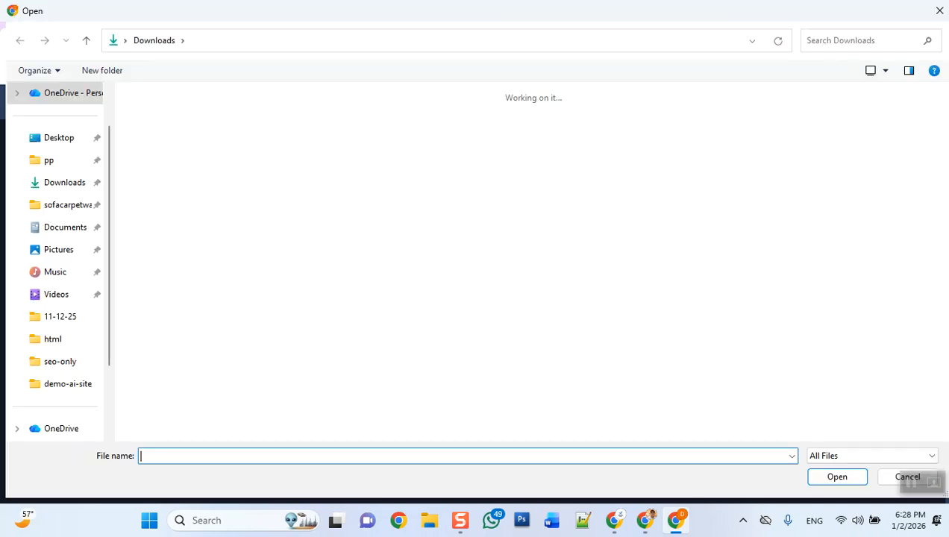
pyautogui.doubleClick(221, 201)
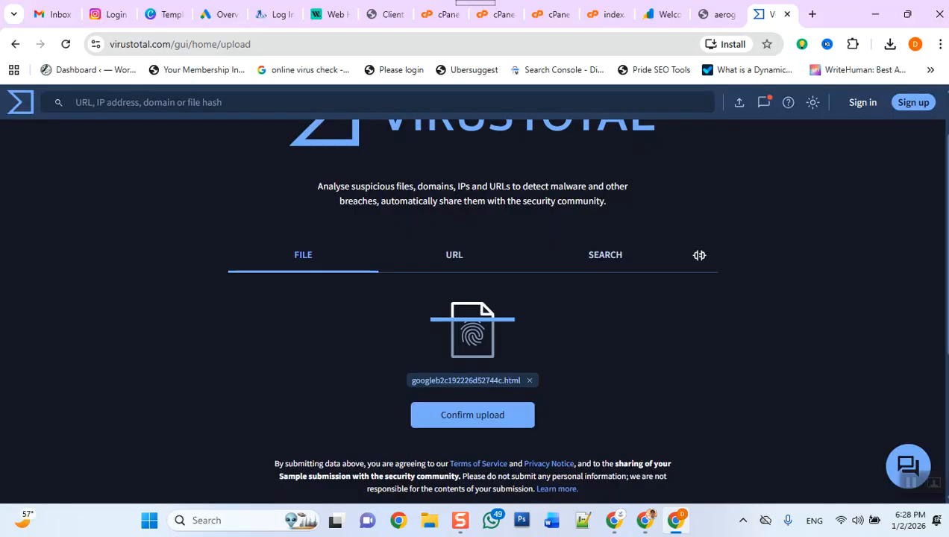
pyautogui.click(472, 414)
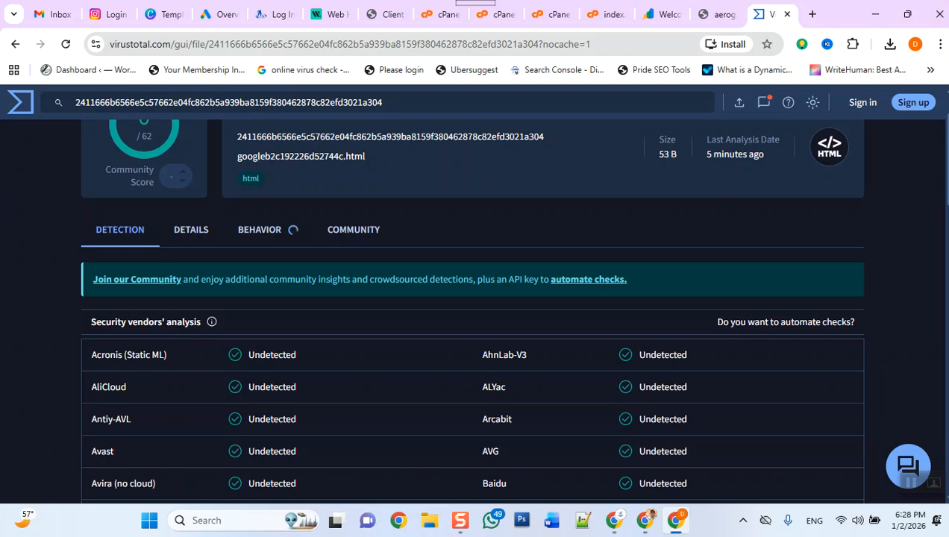
# Step: Return to the cPanel file upload page and go back to the aerogendigital.com folder listing
pyautogui.click(716, 14)
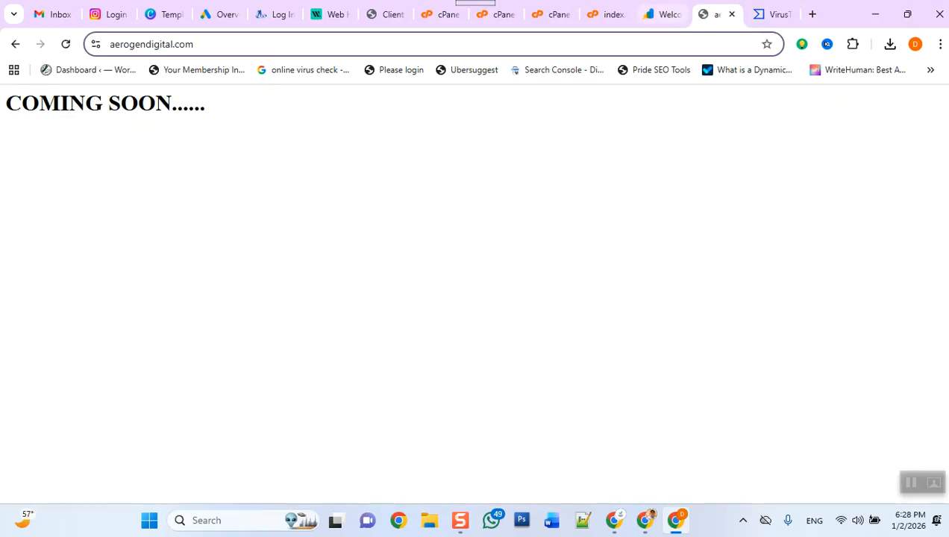
pyautogui.click(550, 14)
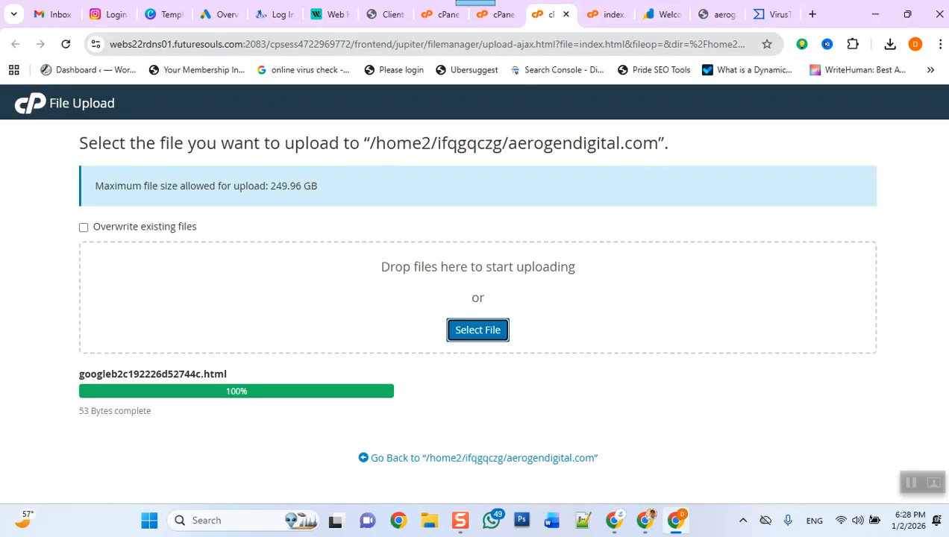
pyautogui.click(483, 458)
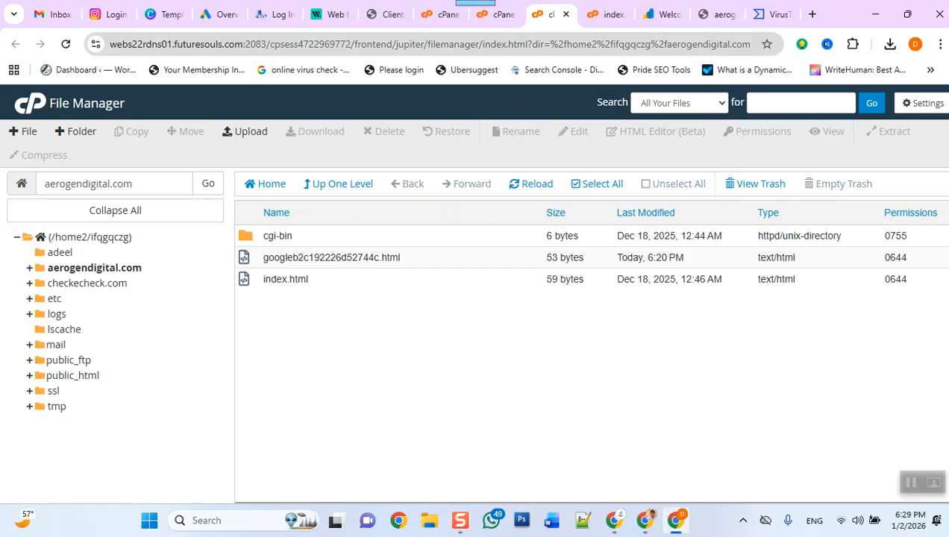
pyautogui.click(666, 14)
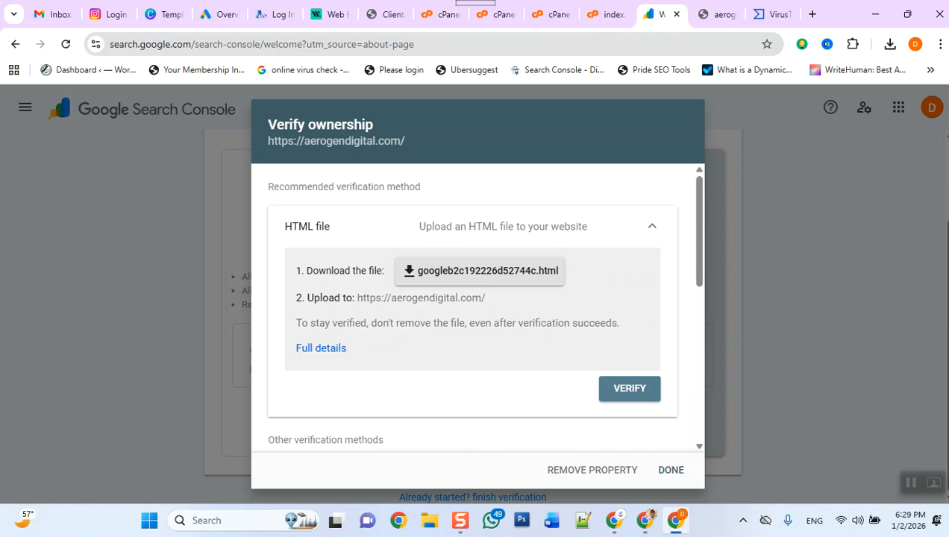
pyautogui.click(629, 388)
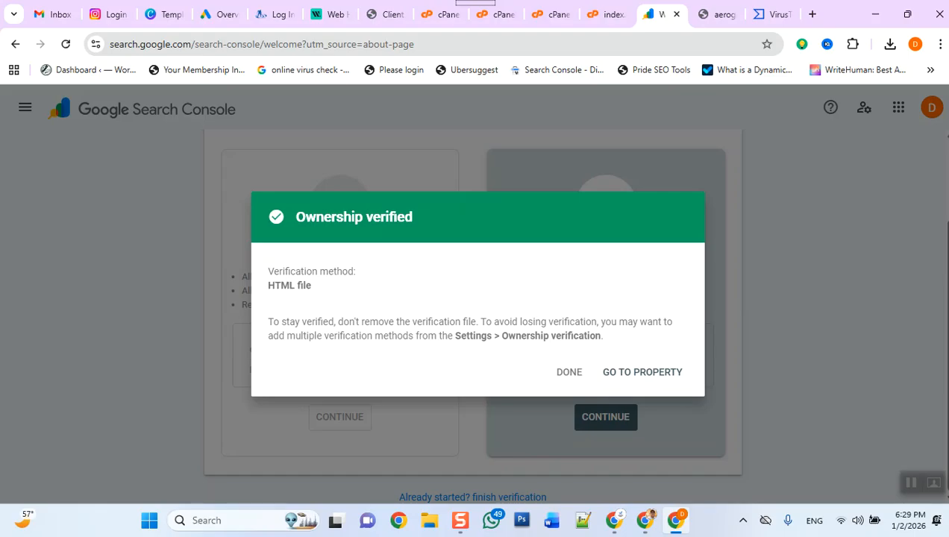
pyautogui.click(642, 372)
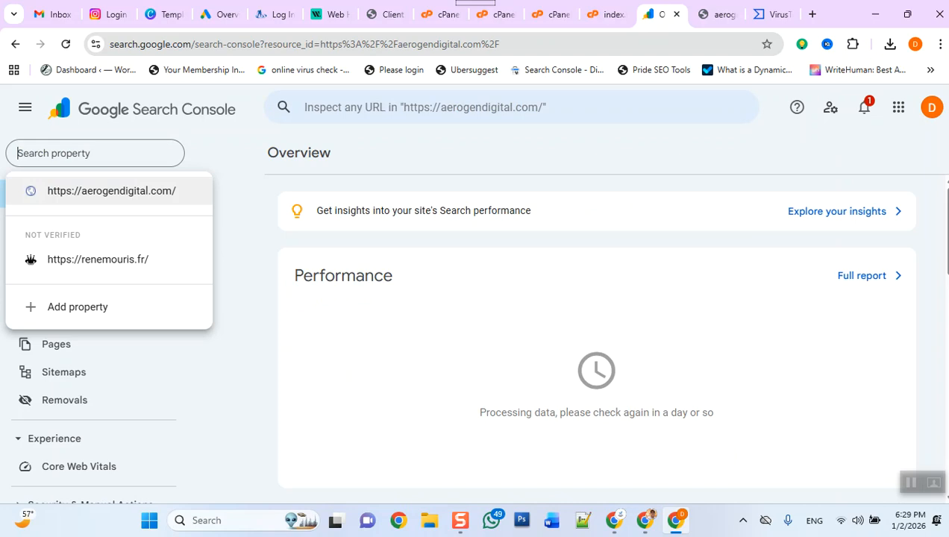
pyautogui.click(31, 259)
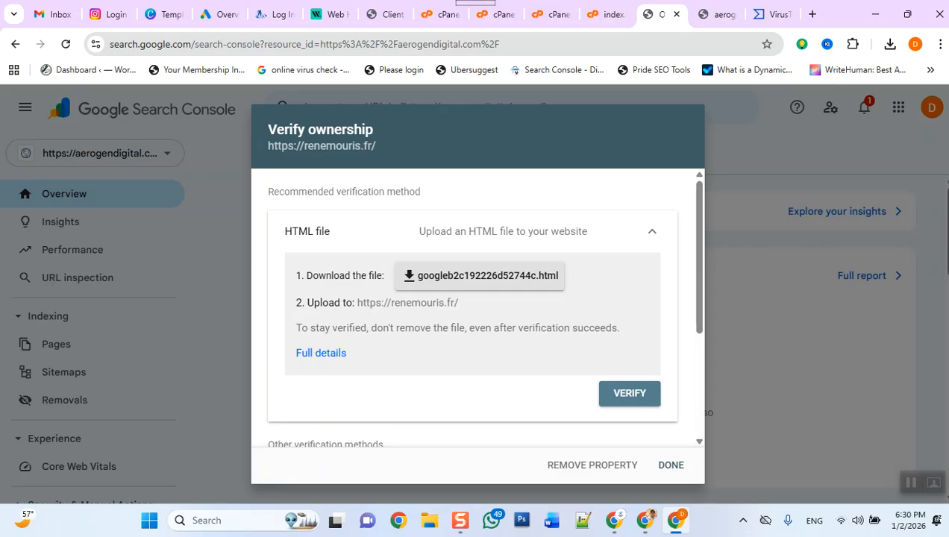
pyautogui.click(137, 250)
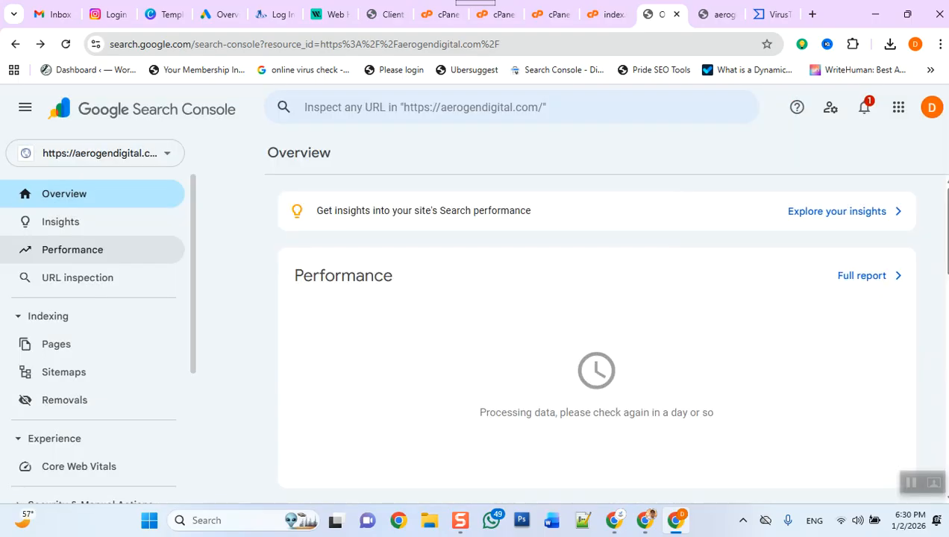
pyautogui.click(104, 250)
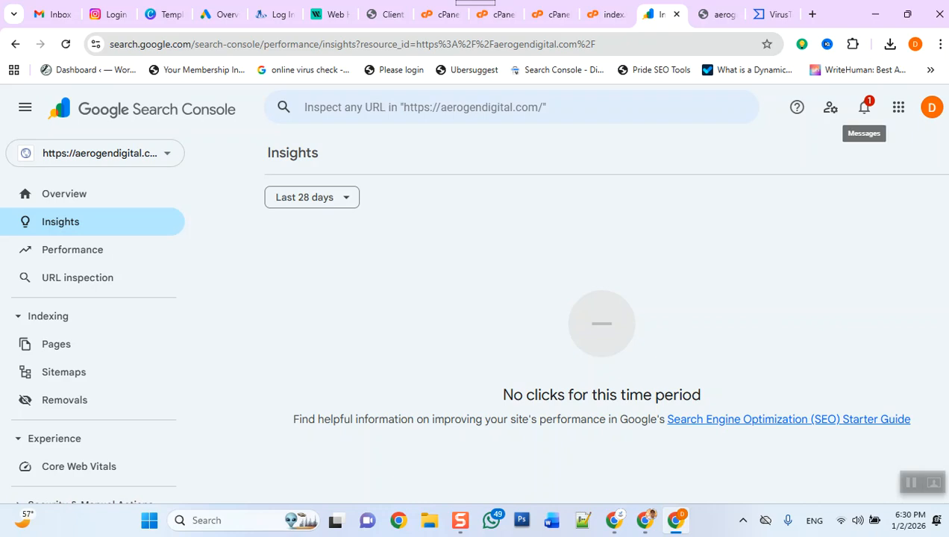
# Step: Switch to the other Chrome profile's window, search Google for "google search console" in a new tab, and start Google Search Console
pyautogui.hotkey('alt', 'Tab')
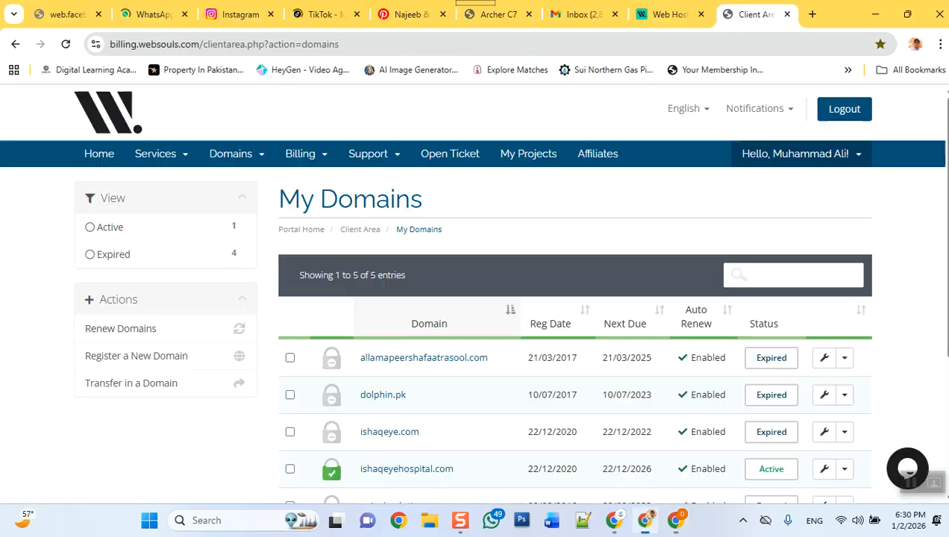
pyautogui.hotkey('ctrl', 't')
pyautogui.write('google')
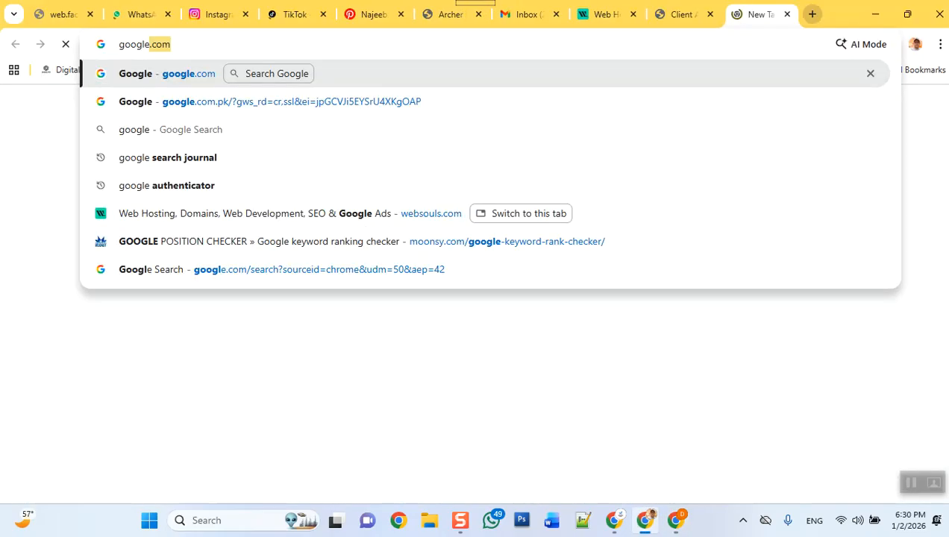
pyautogui.write(' se')
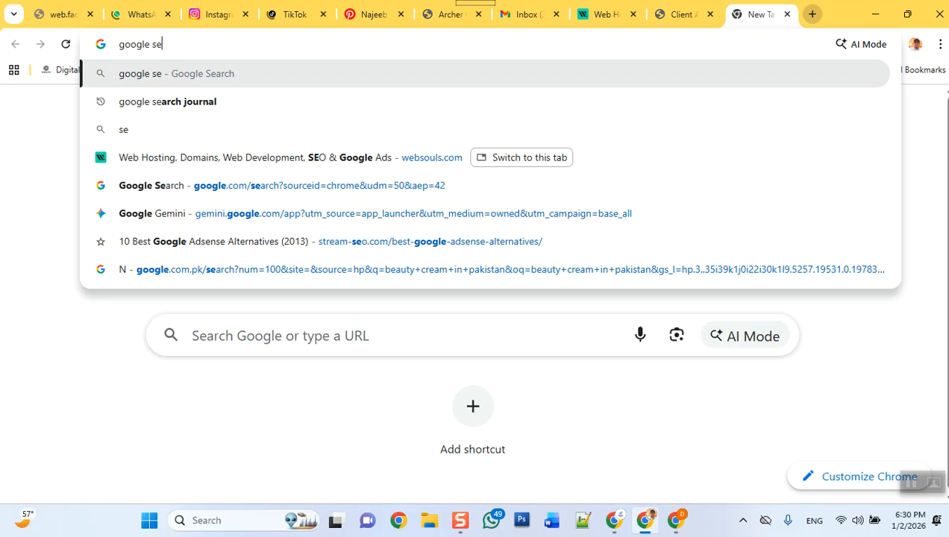
pyautogui.write('arch console')
pyautogui.press('Return')
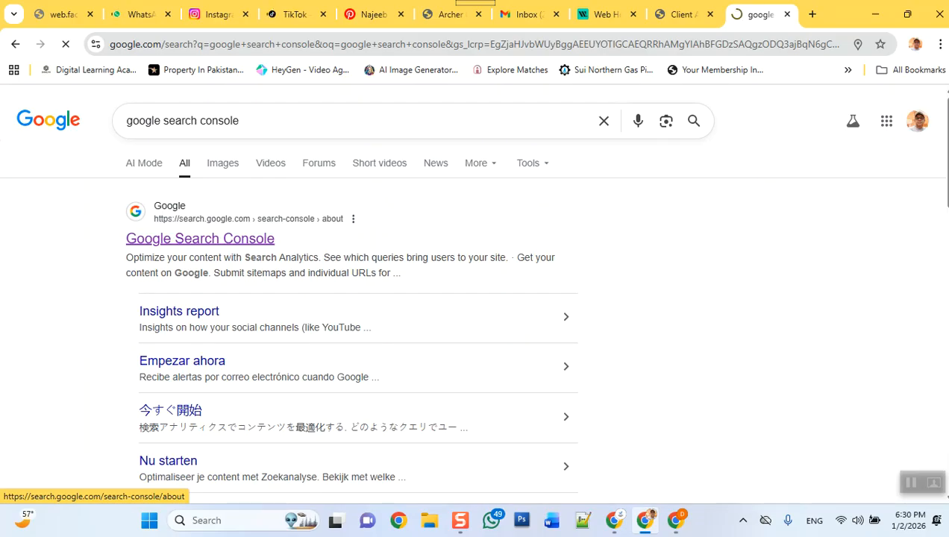
pyautogui.click(200, 238)
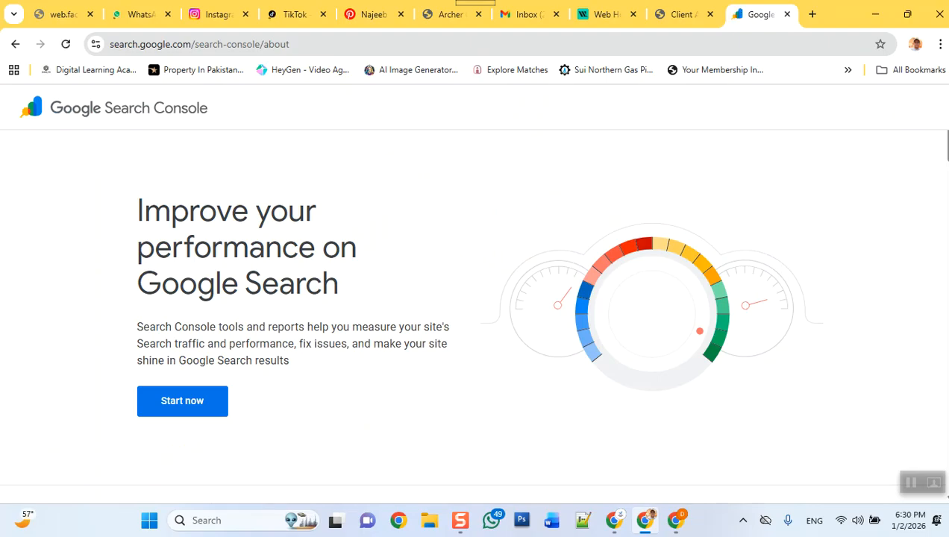
pyautogui.click(182, 400)
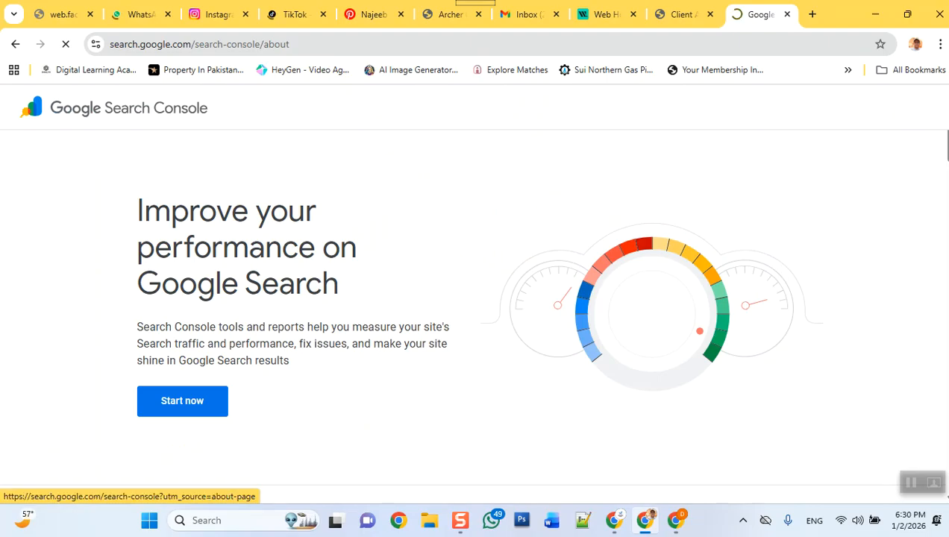
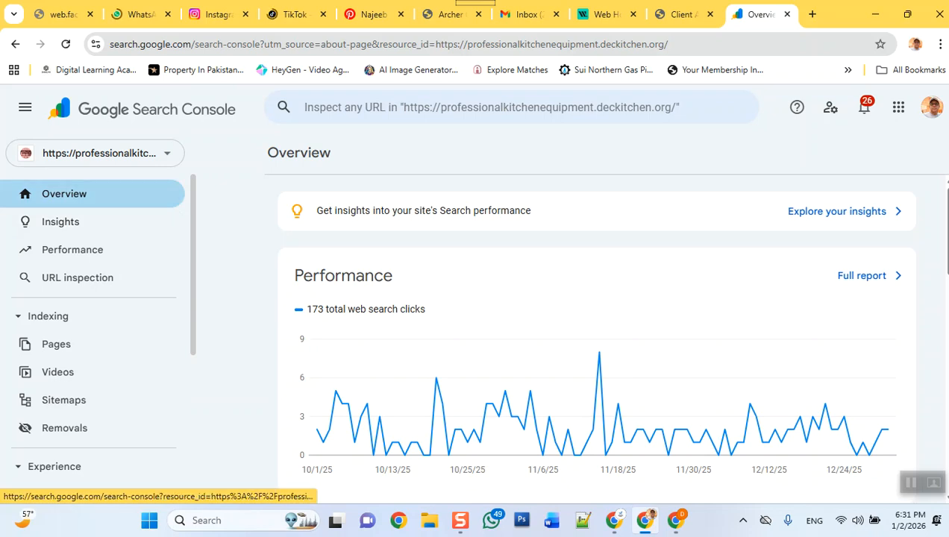
pyautogui.click(64, 193)
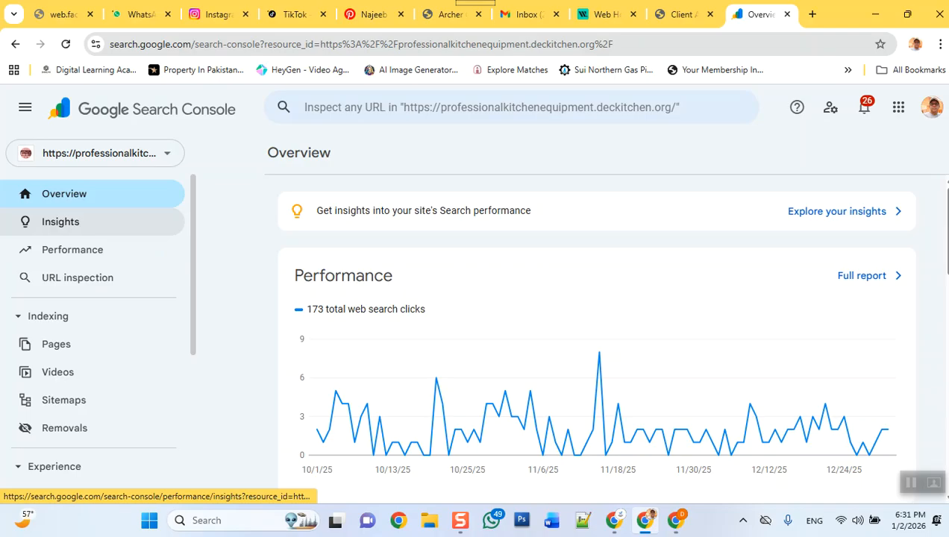
pyautogui.click(60, 222)
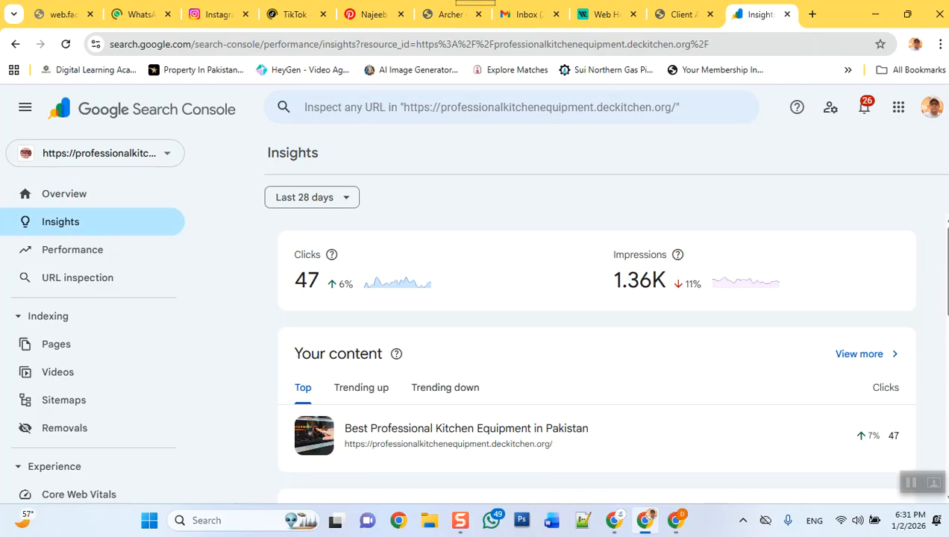
pyautogui.scroll(-5, 596, 350)
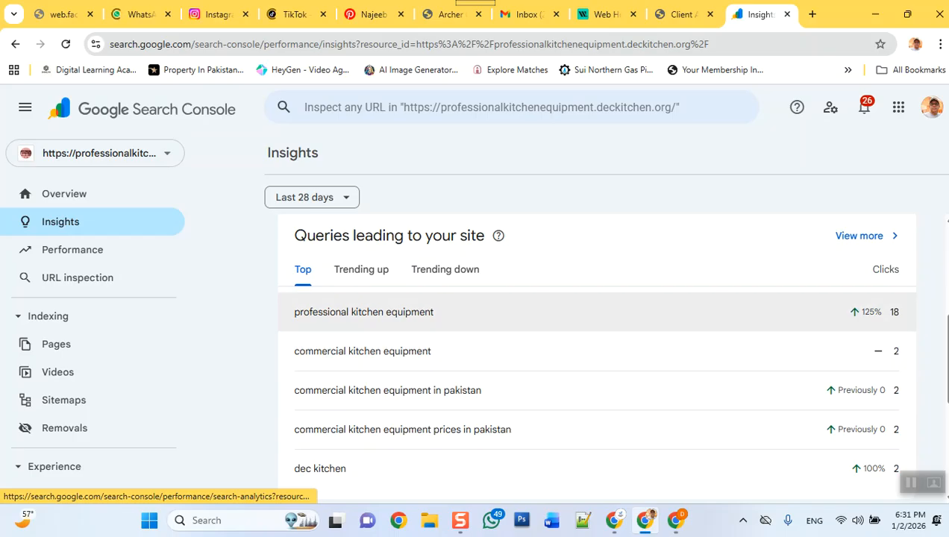
pyautogui.click(363, 312)
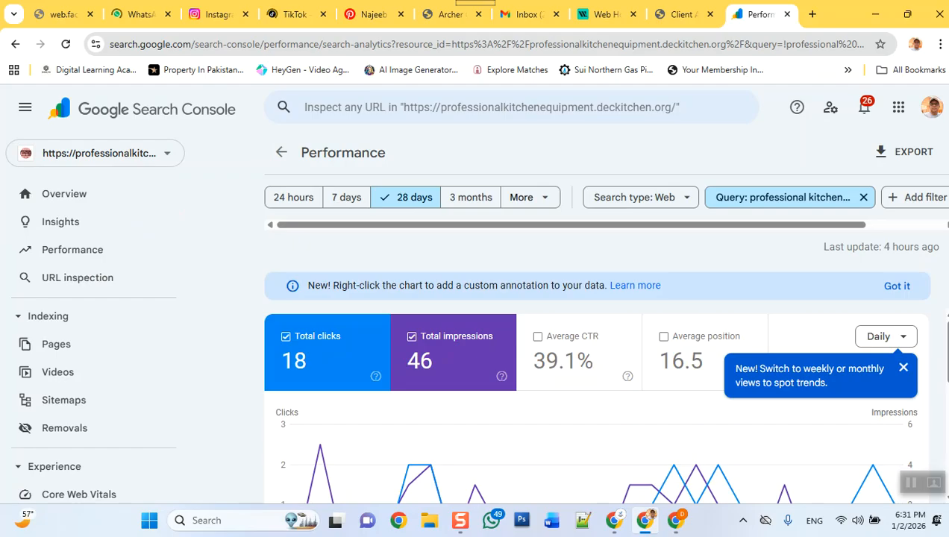
# Step: Set the Performance report's date range to Last 12 months and view the chart of clicks and impressions
pyautogui.click(527, 197)
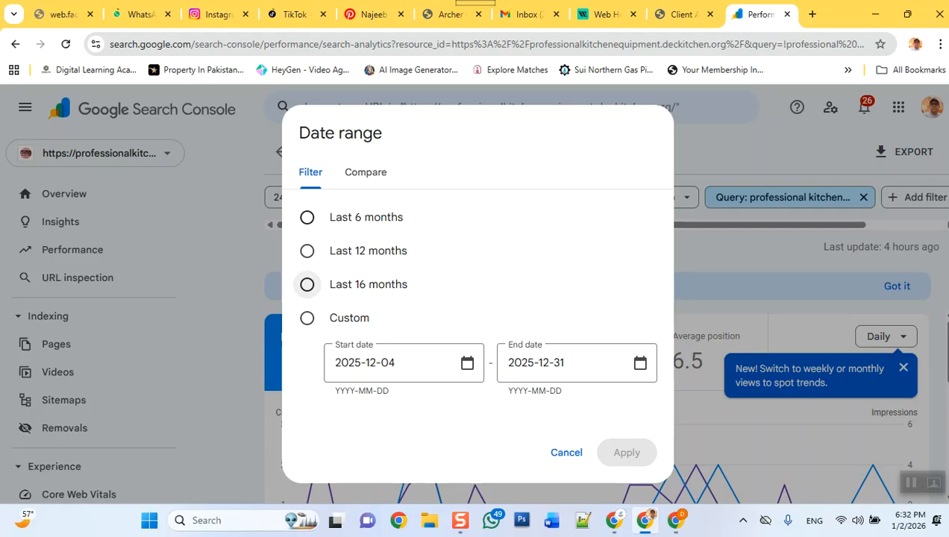
pyautogui.click(306, 251)
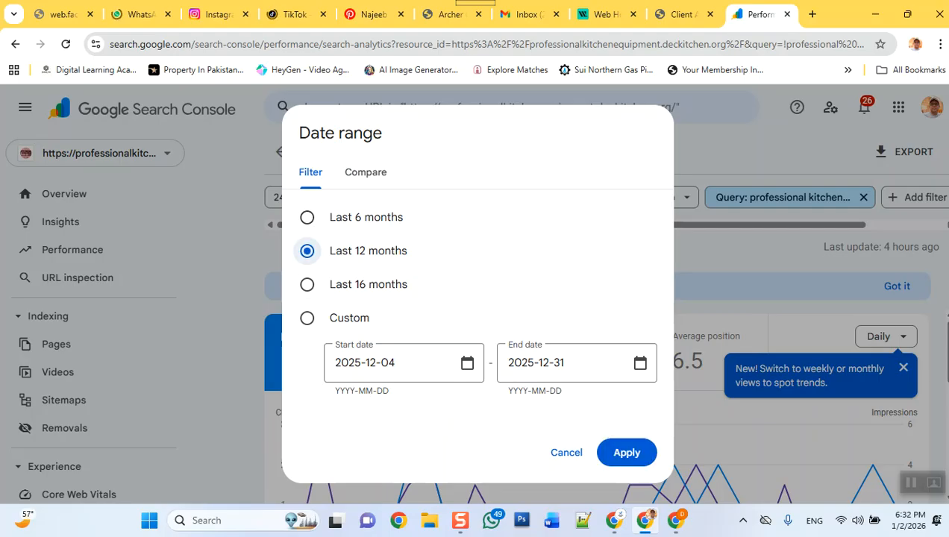
pyautogui.click(626, 452)
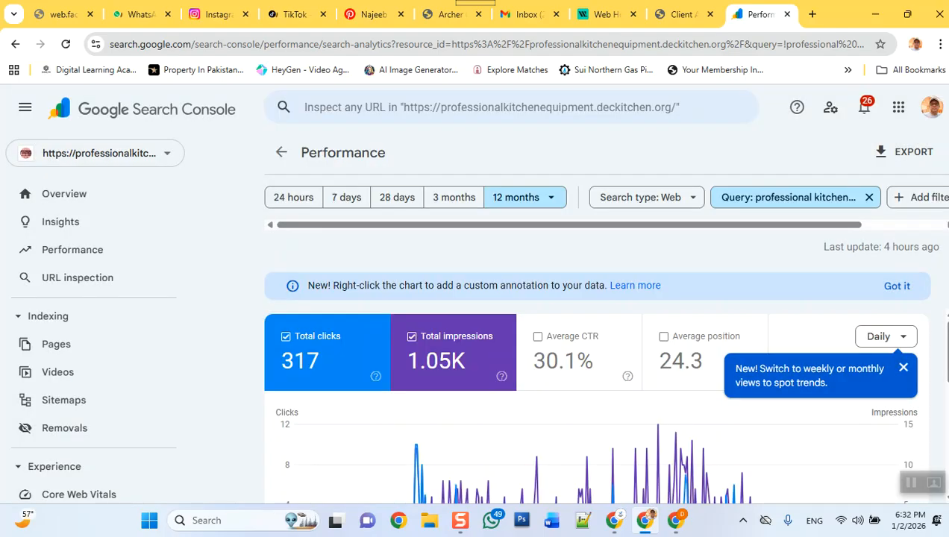
pyautogui.scroll(-1, 597, 410)
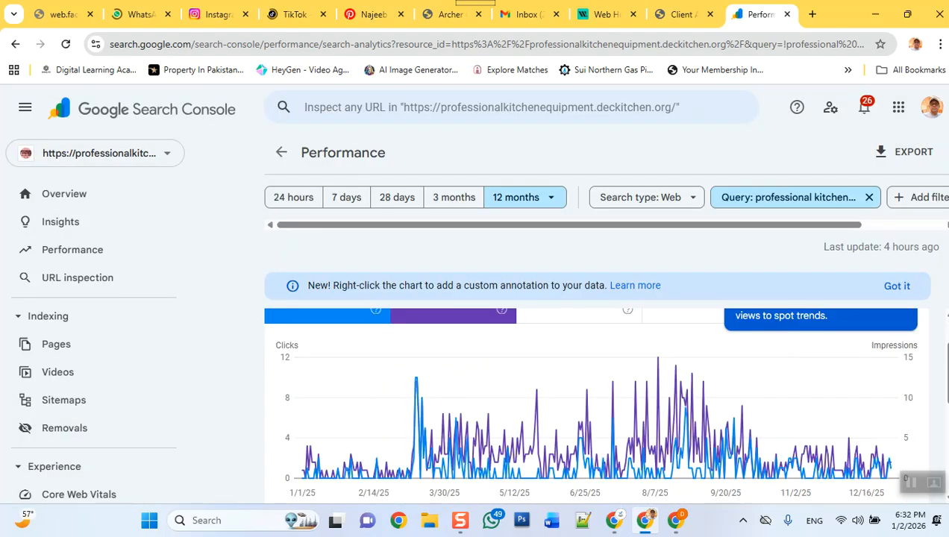
pyautogui.scroll(1, 597, 403)
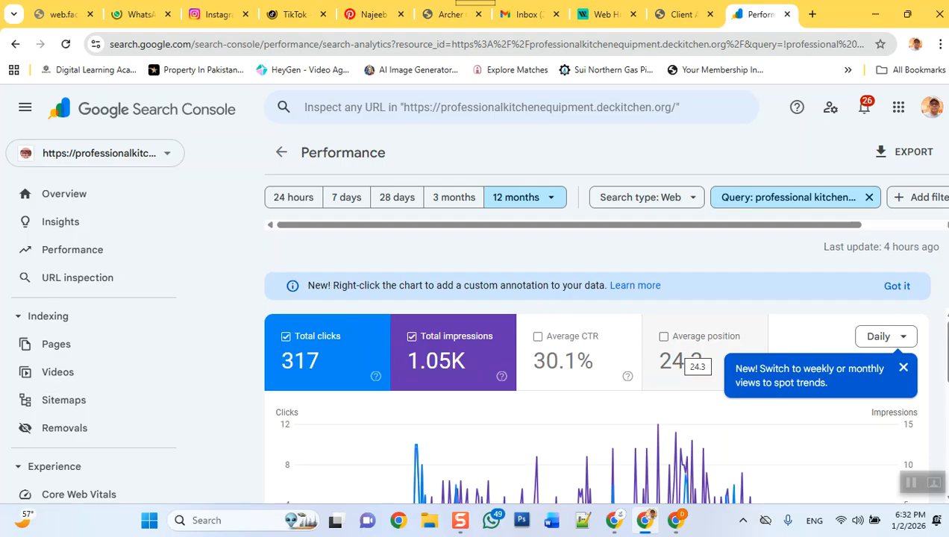
# Step: Show the Queries breakdown and examine the query's clicks and impressions alongside the chart and summary metrics
pyautogui.scroll(-3, 596, 373)
pyautogui.scroll(-1, 597, 411)
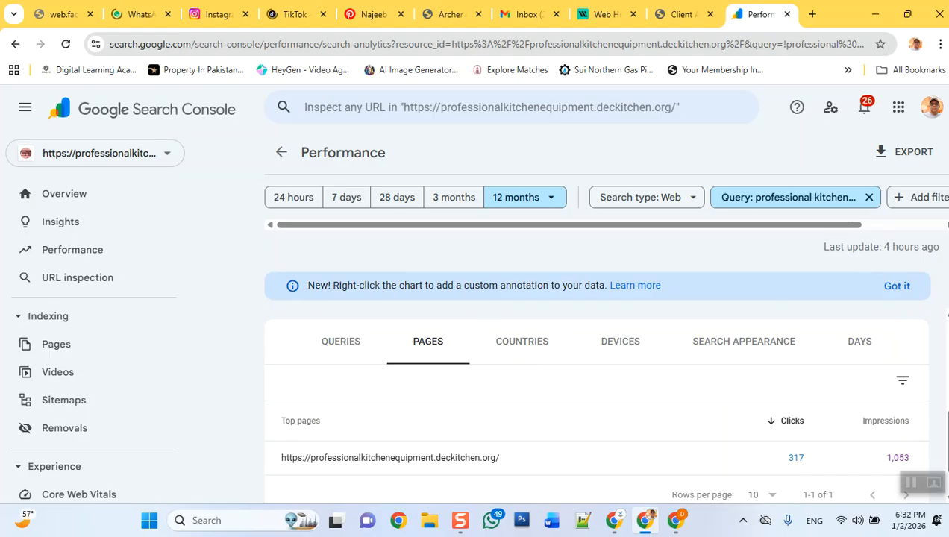
pyautogui.click(340, 343)
pyautogui.scroll(-1, 341, 358)
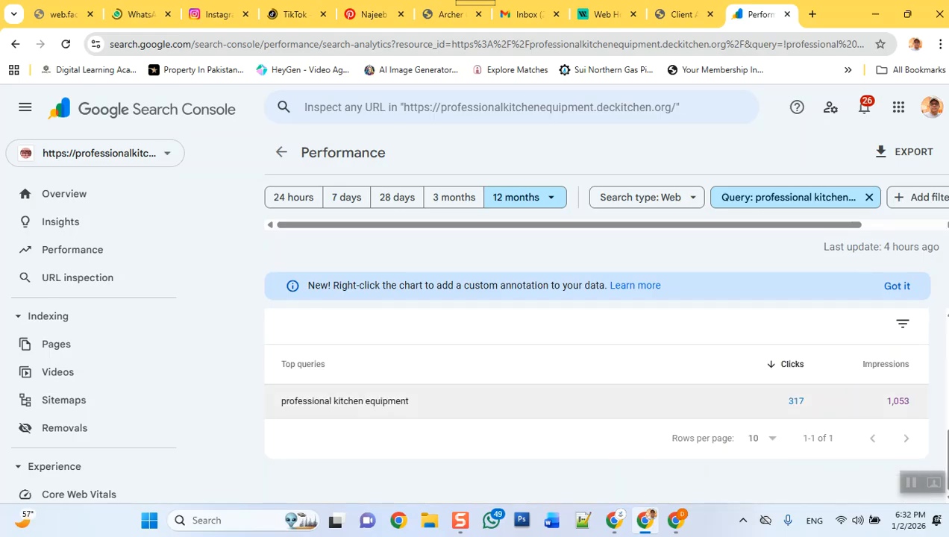
pyautogui.scroll(1, 597, 402)
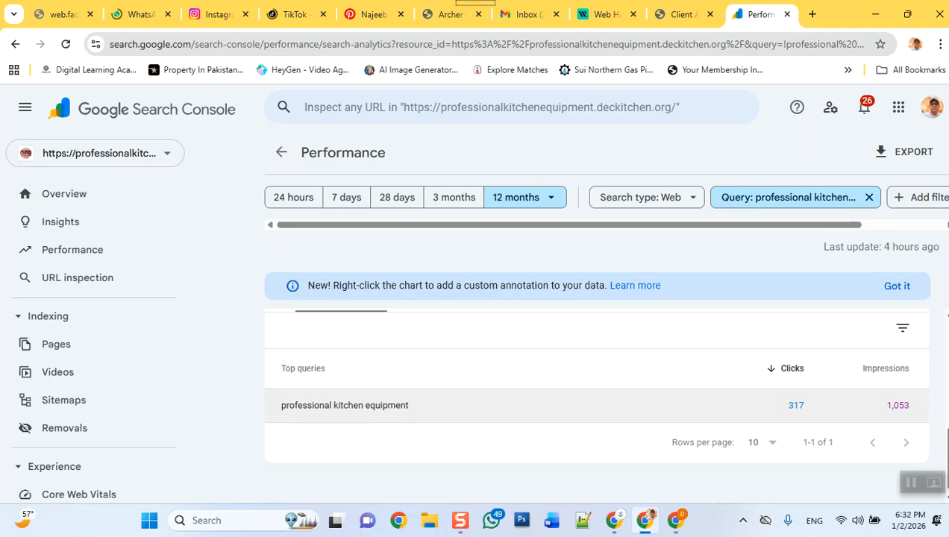
pyautogui.scroll(1, 596, 402)
pyautogui.scroll(-1, 596, 403)
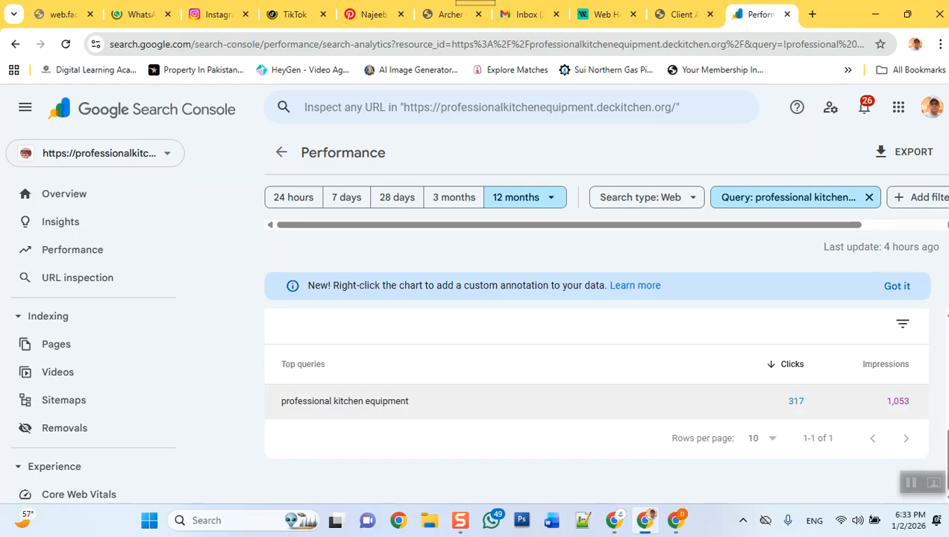
pyautogui.scroll(3, 597, 384)
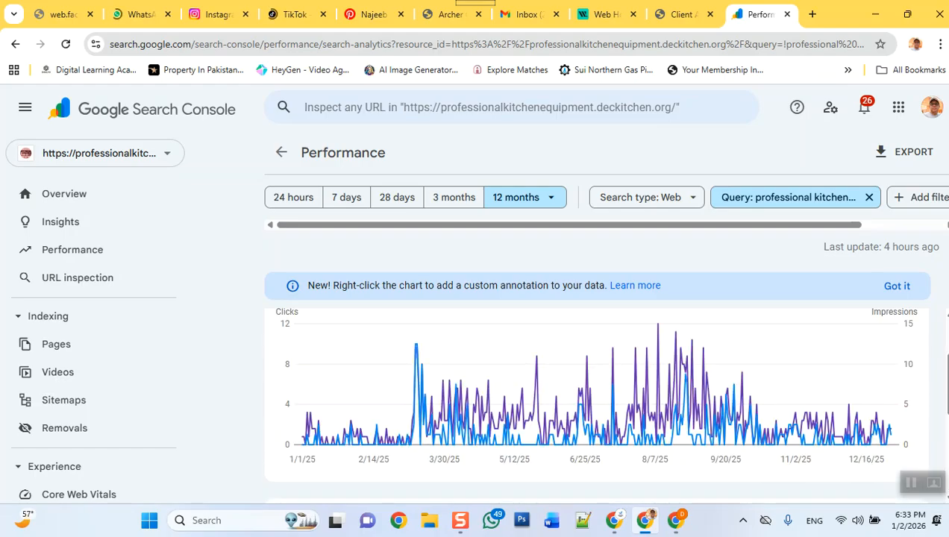
pyautogui.scroll(-3, 597, 384)
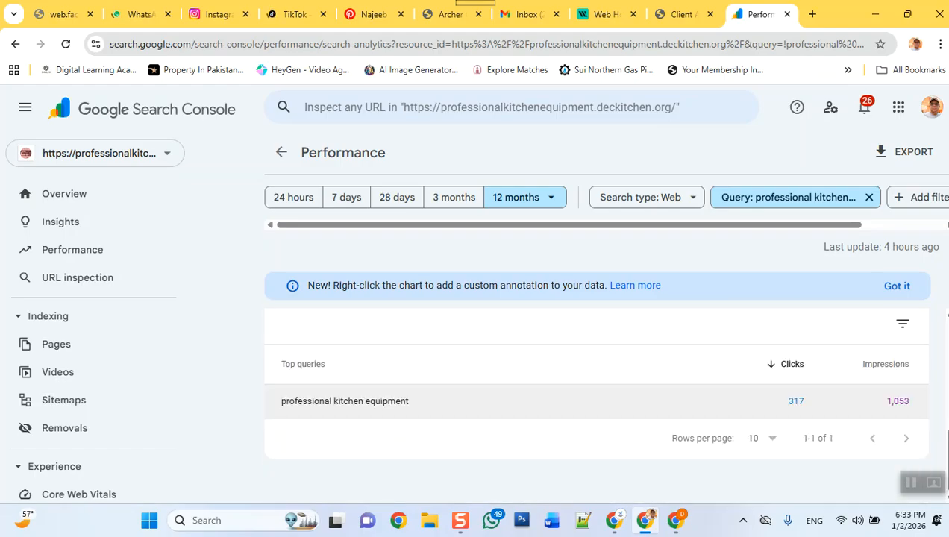
pyautogui.scroll(3, 597, 384)
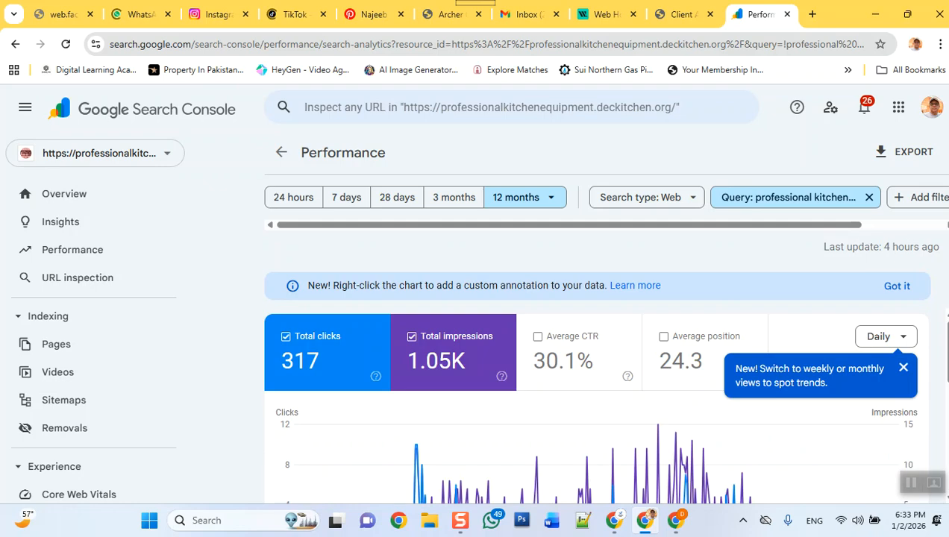
pyautogui.moveTo(501, 376)
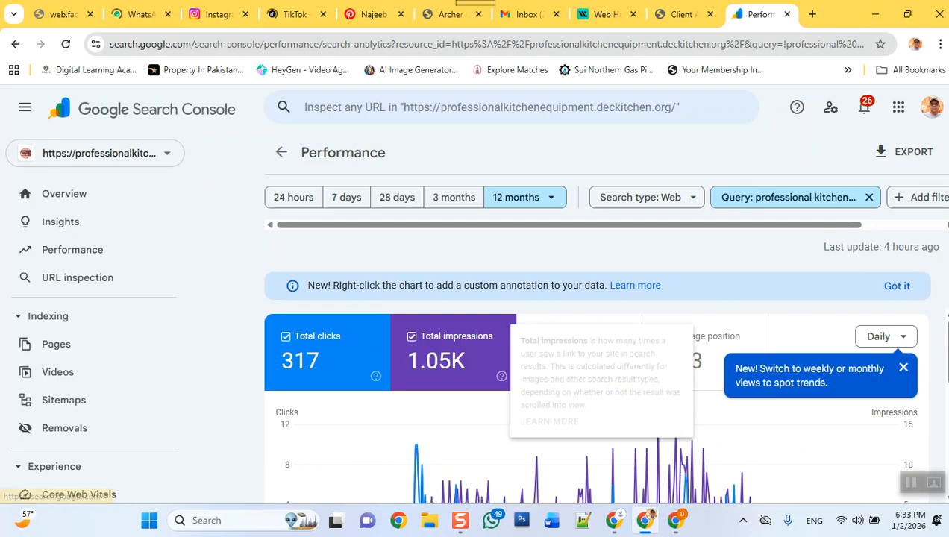
# Step: Show the Countries breakdown of the query and examine clicks and impressions for each country
pyautogui.scroll(-4, 597, 402)
pyautogui.scroll(2, 596, 403)
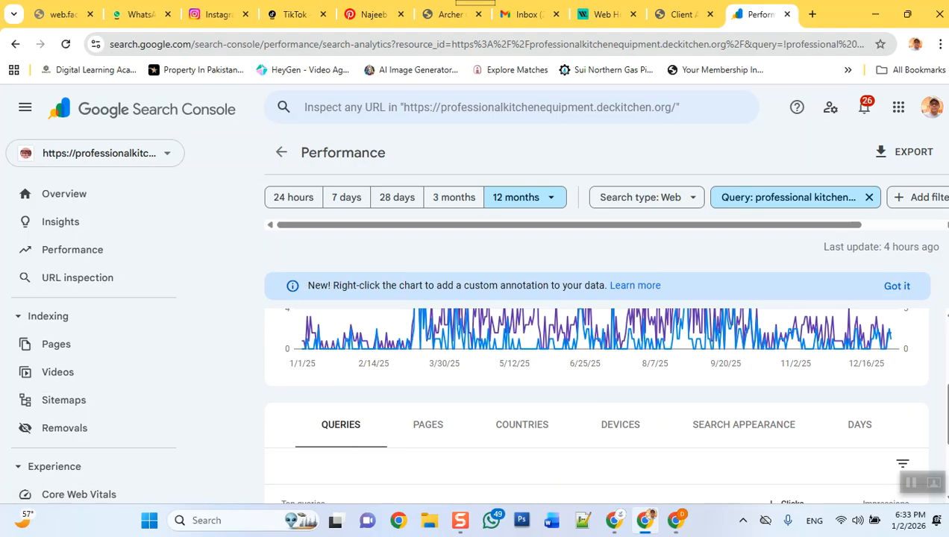
pyautogui.click(522, 425)
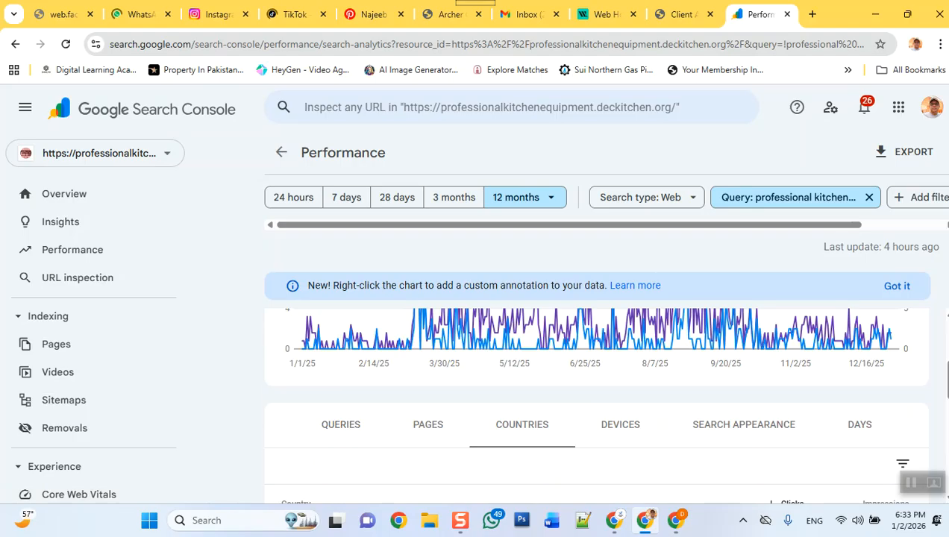
pyautogui.scroll(-3, 597, 432)
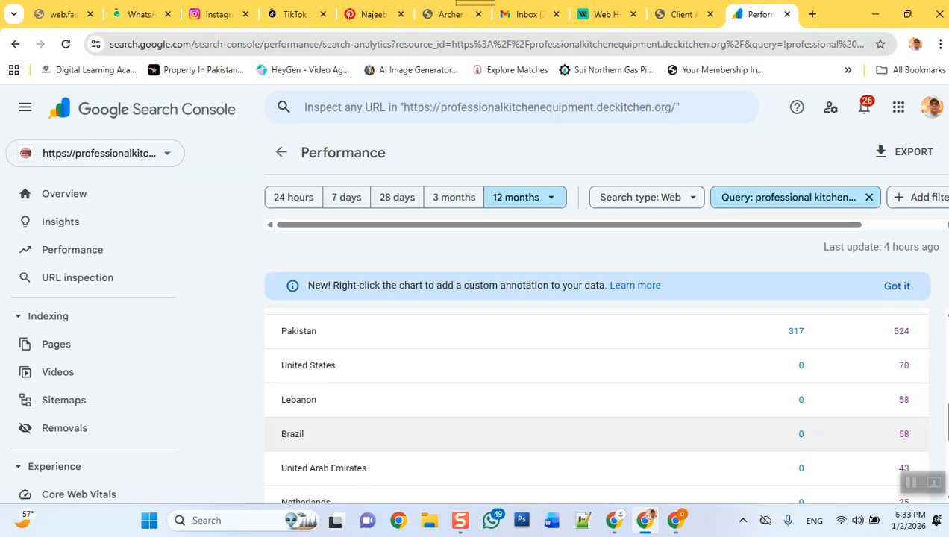
pyautogui.scroll(2, 597, 425)
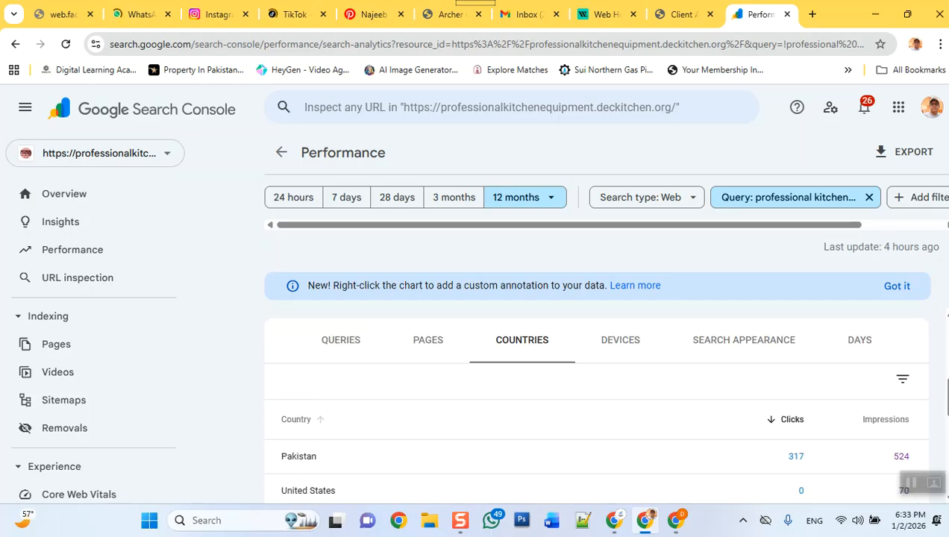
pyautogui.scroll(-3, 596, 425)
pyautogui.scroll(2, 596, 425)
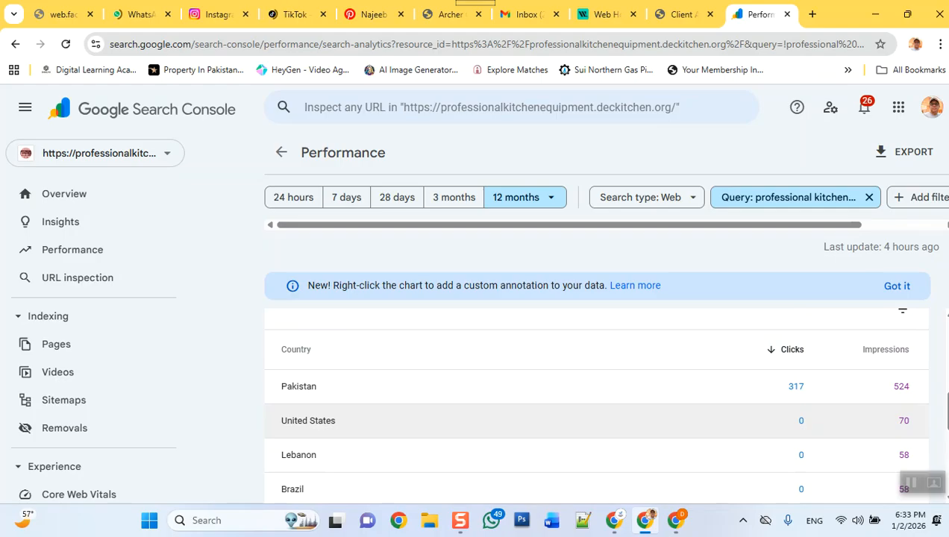
pyautogui.scroll(5, 597, 403)
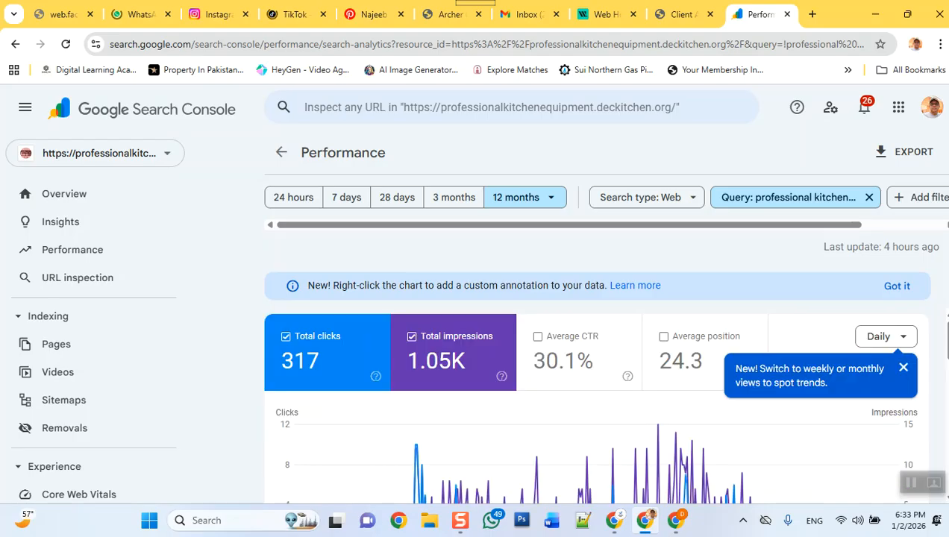
# Step: Show the Devices breakdown of the query, examine clicks and impressions per device, and return to the summary metrics
pyautogui.scroll(-5, 597, 403)
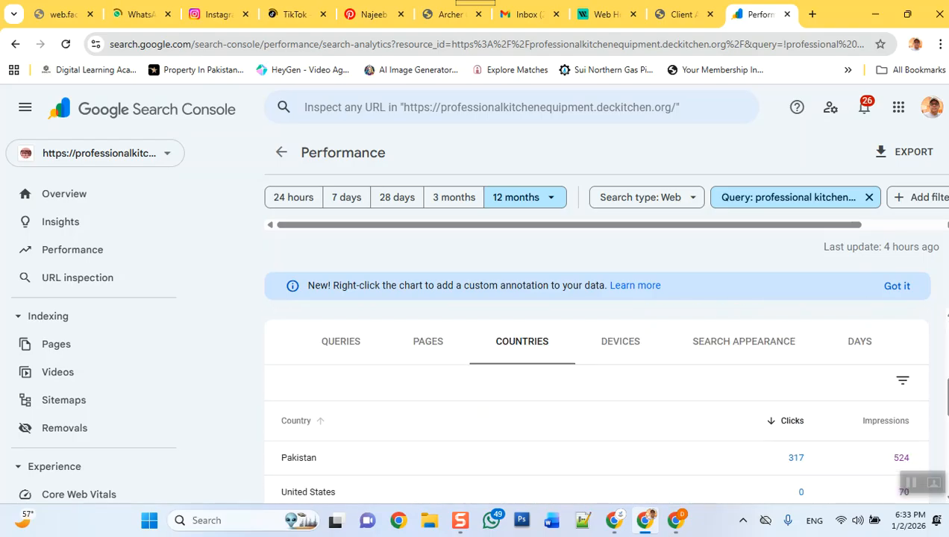
pyautogui.click(620, 341)
pyautogui.scroll(-1, 621, 387)
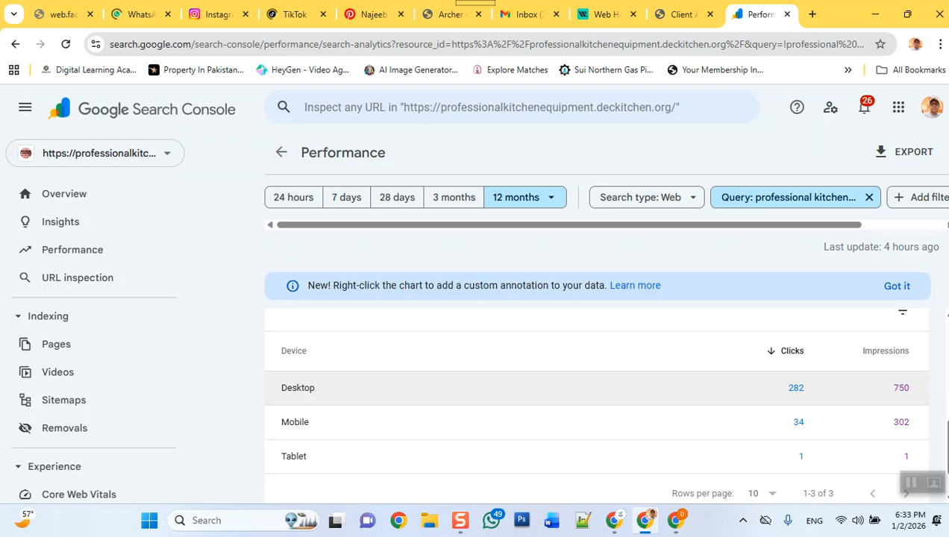
pyautogui.scroll(10, 596, 388)
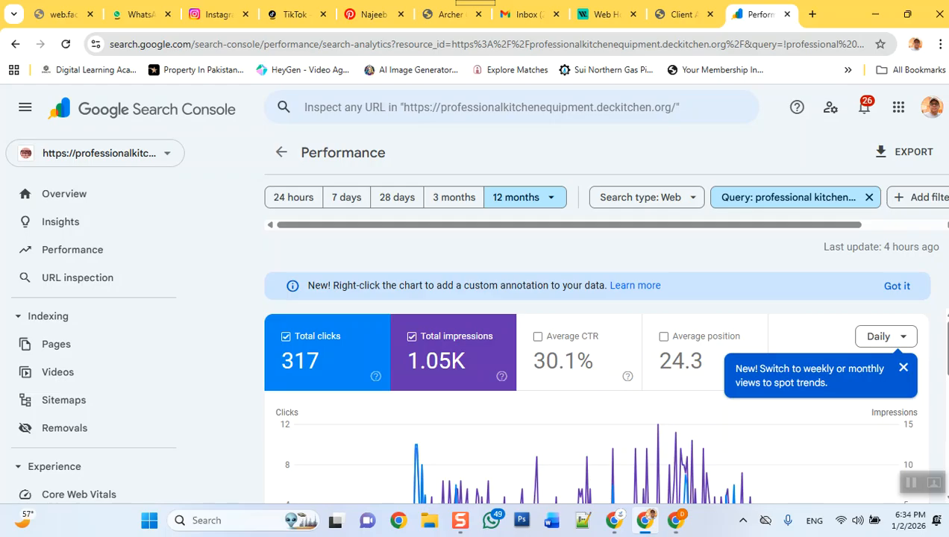
# Step: Open Google's AI Mode in a new browser tab, leaving the Performance report open
pyautogui.hotkey('ctrl', 't')
pyautogui.write('wha')
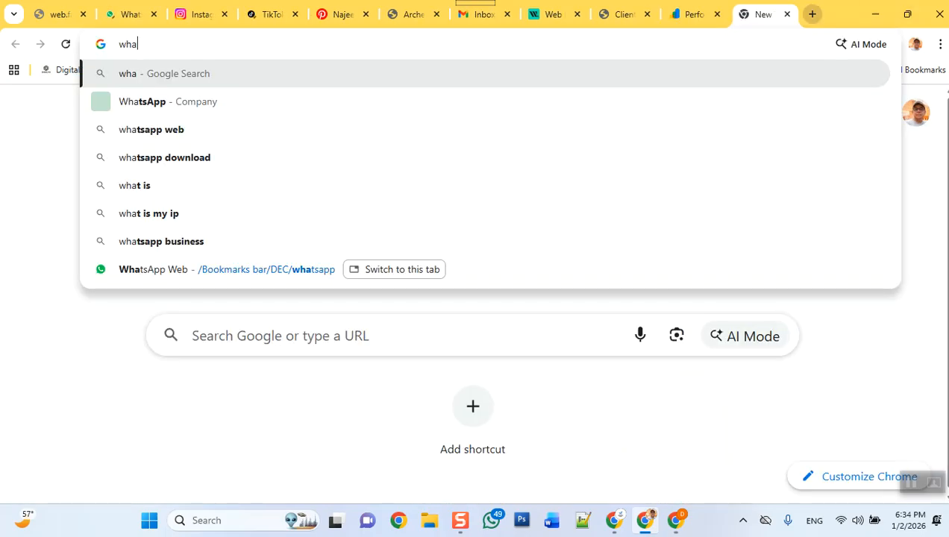
pyautogui.press('BackSpace')
pyautogui.press('BackSpace')
pyautogui.press('BackSpace')
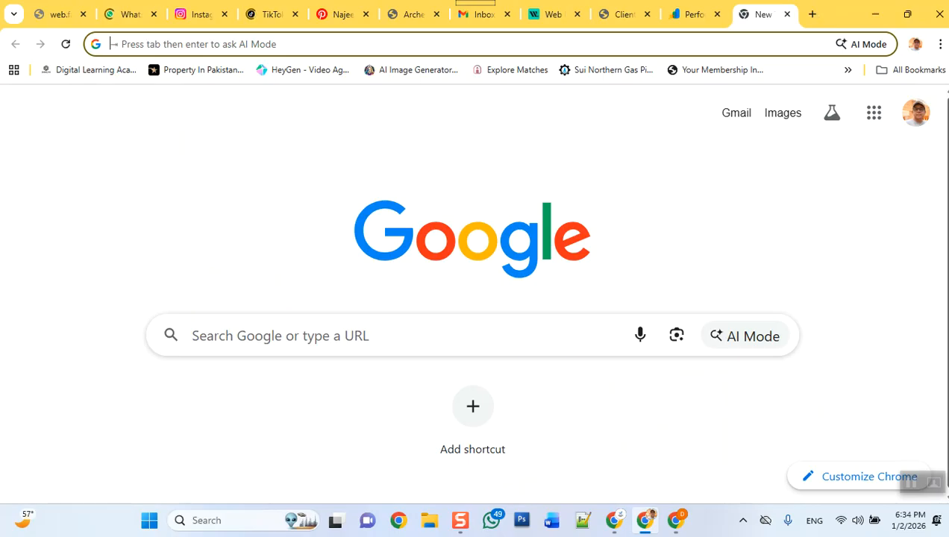
pyautogui.press('Tab')
pyautogui.press('Return')
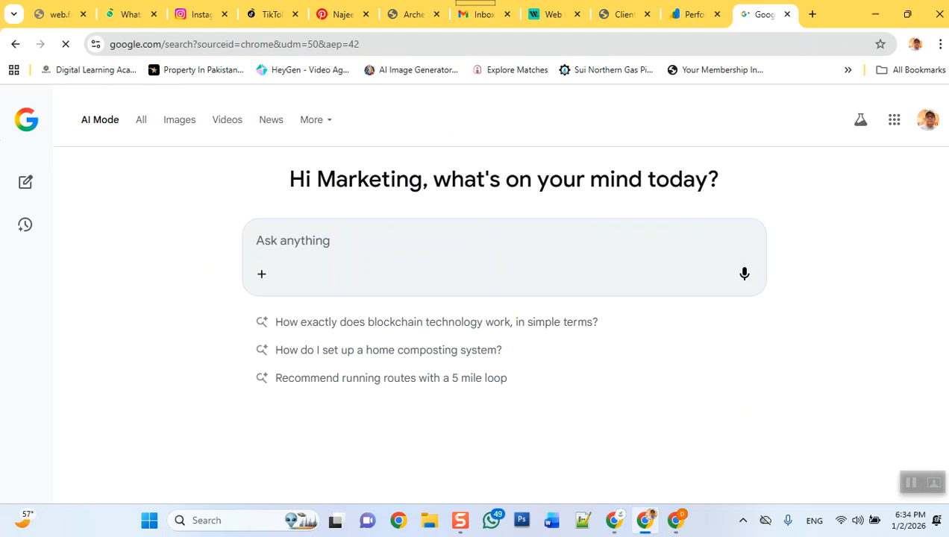
# Step: Ask AI Mode "what is best ctr for seo websites"
pyautogui.write('w')
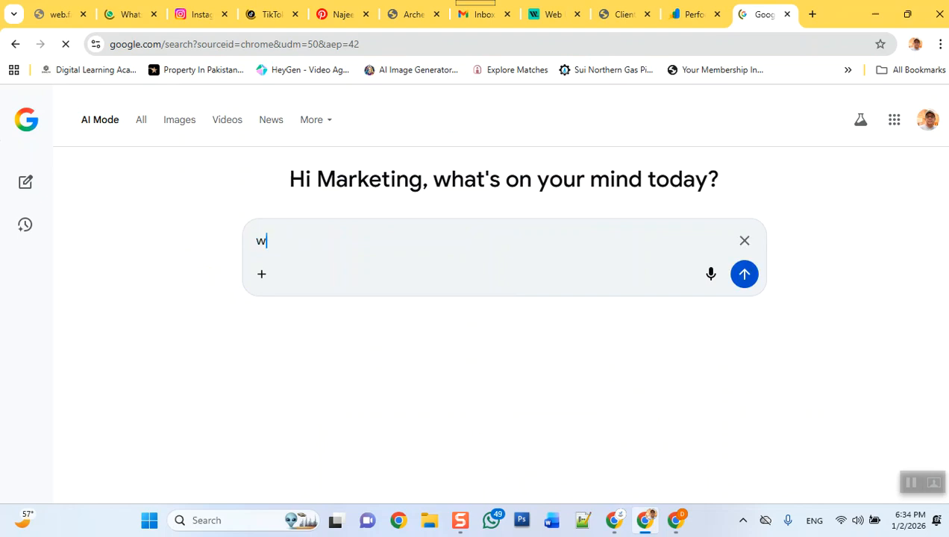
pyautogui.write('hat is ')
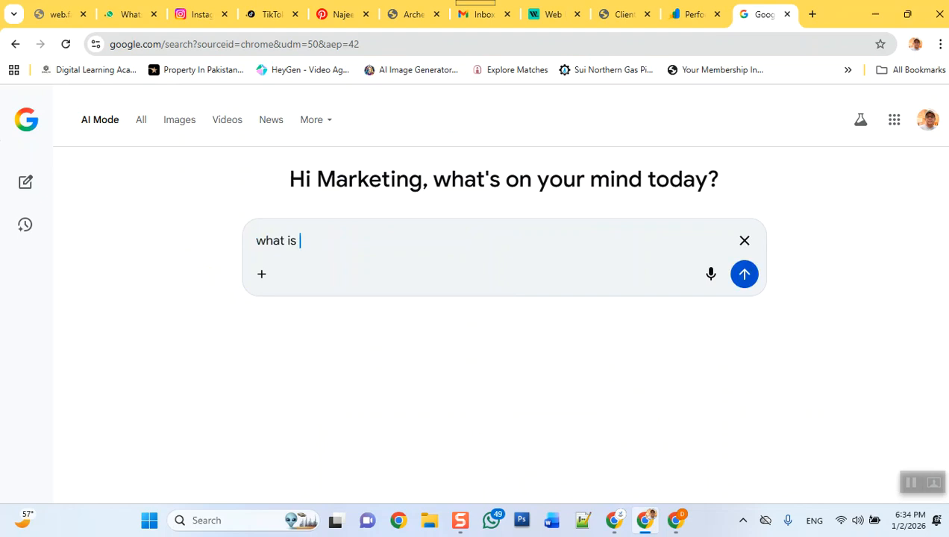
pyautogui.write('best ctr')
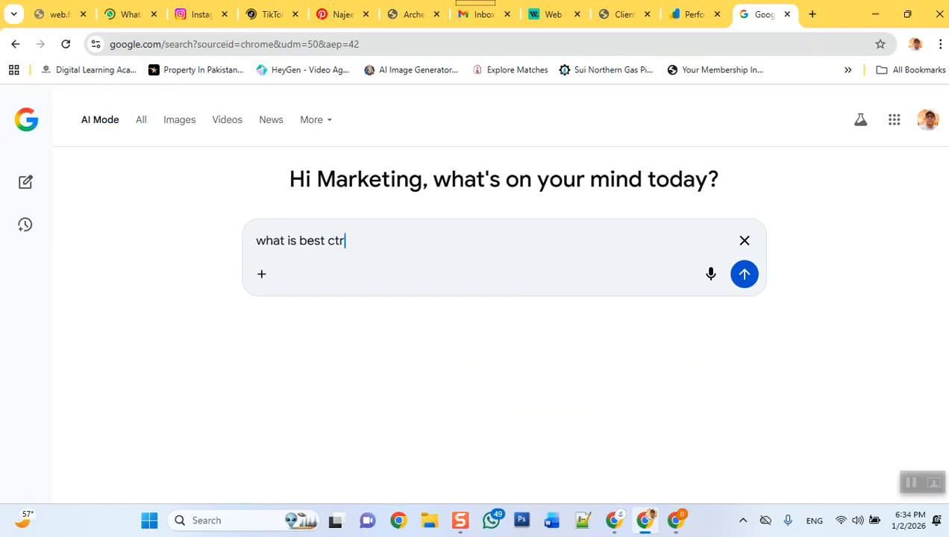
pyautogui.write(' for seo websites')
pyautogui.press('Return')
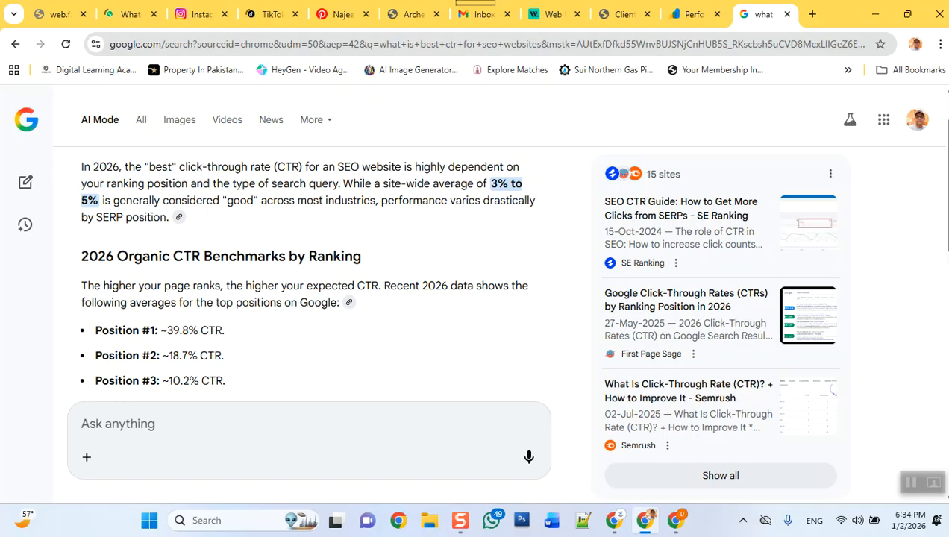
# Step: Examine the answer's CTR benchmarks by ranking position, influencing factors and improvement tips, and highlight its opening paragraph on a good site-wide average
pyautogui.scroll(-10, 313, 268)
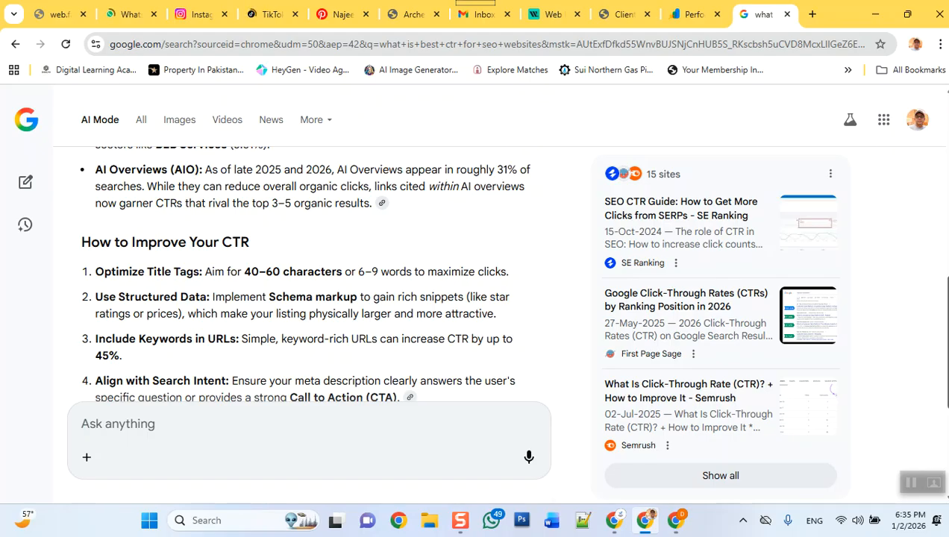
pyautogui.scroll(2, 314, 269)
pyautogui.scroll(1, 313, 268)
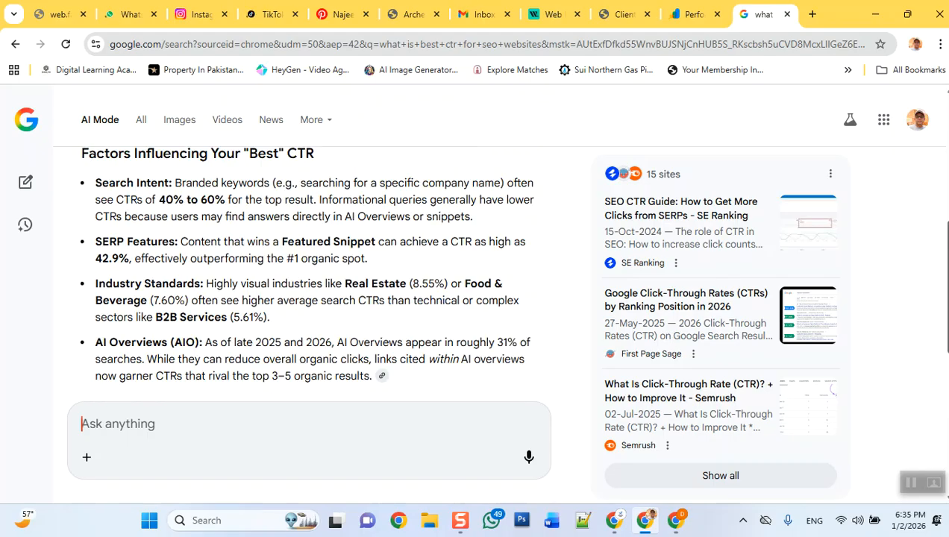
pyautogui.scroll(1, 313, 269)
pyautogui.scroll(1, 314, 269)
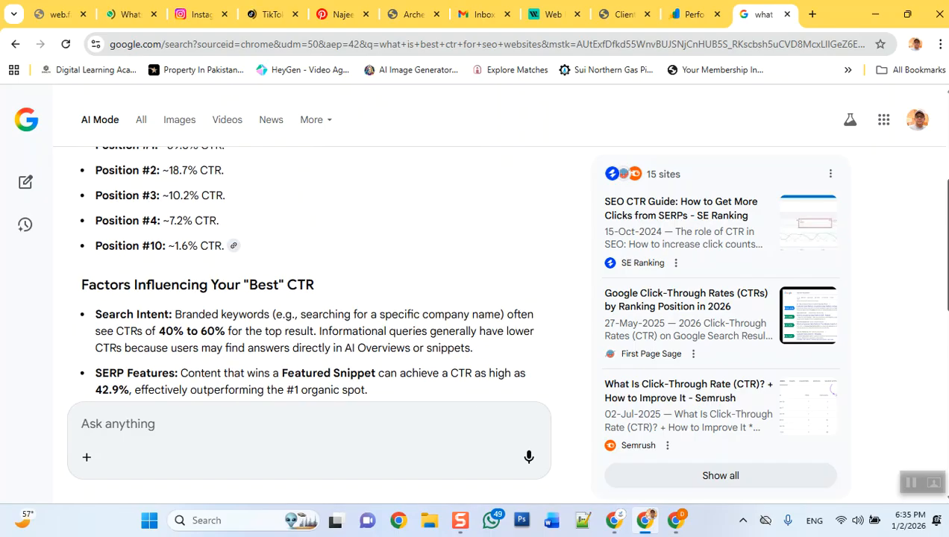
pyautogui.scroll(1, 313, 269)
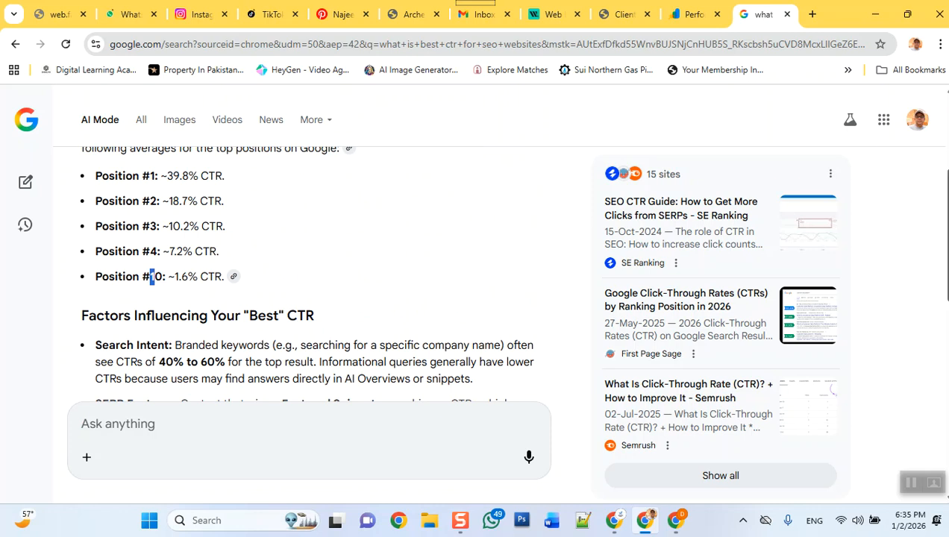
pyautogui.scroll(2, 151, 276)
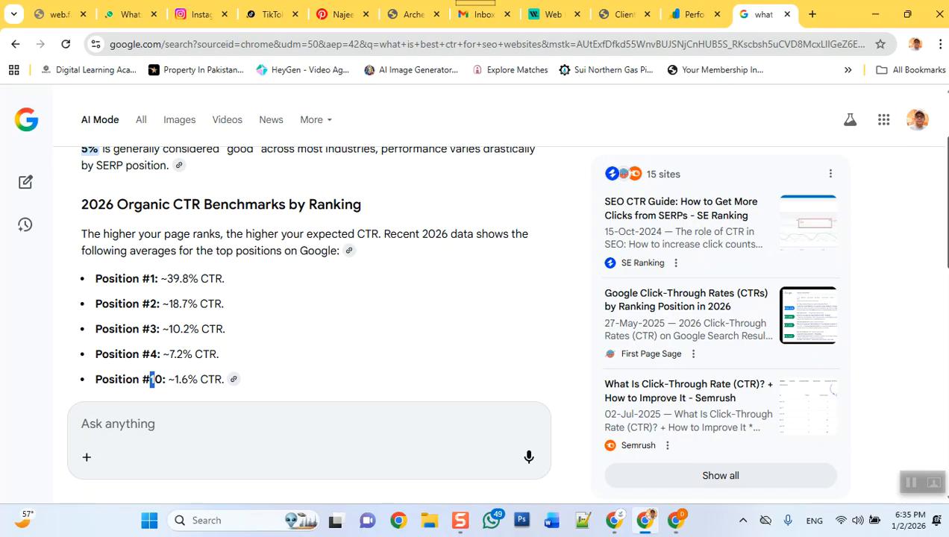
pyautogui.scroll(3, 152, 381)
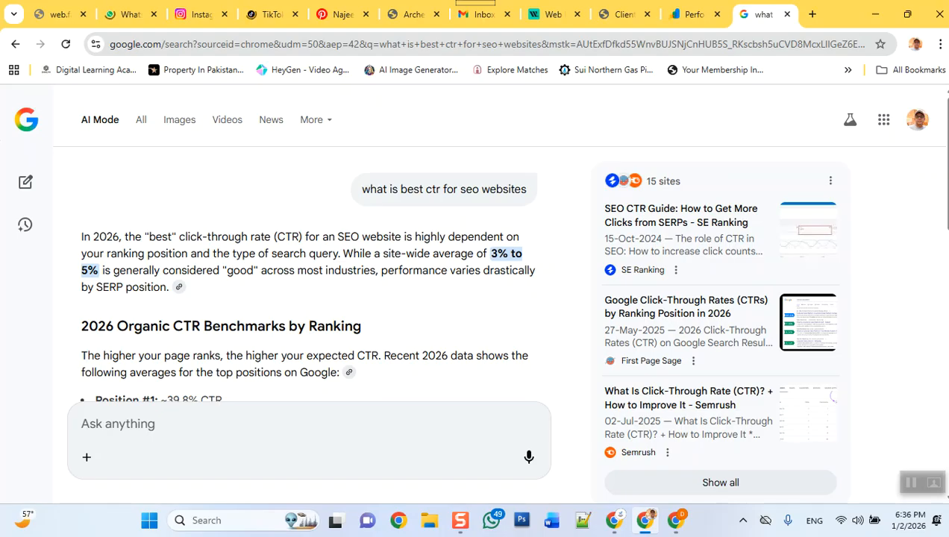
pyautogui.tripleClick(490, 254)
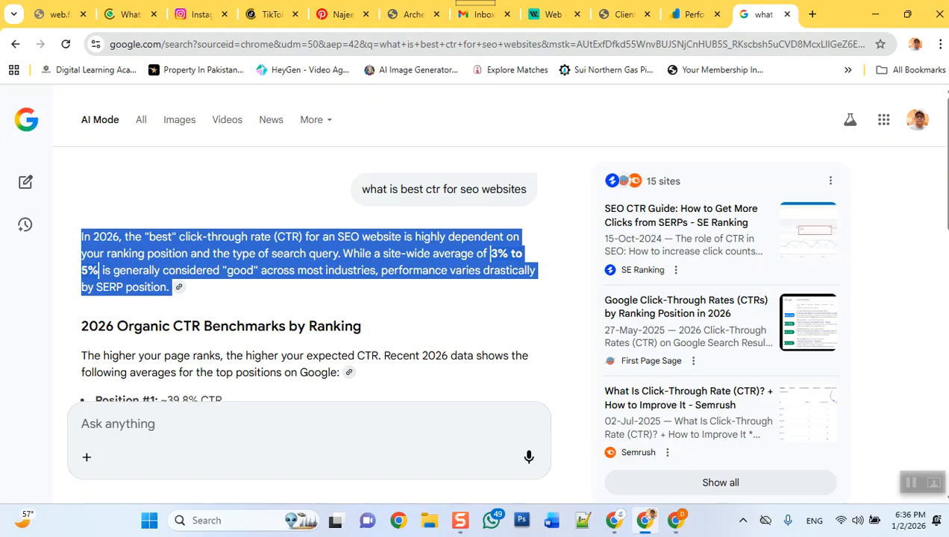
pyautogui.hotkey('shift', 'F9')
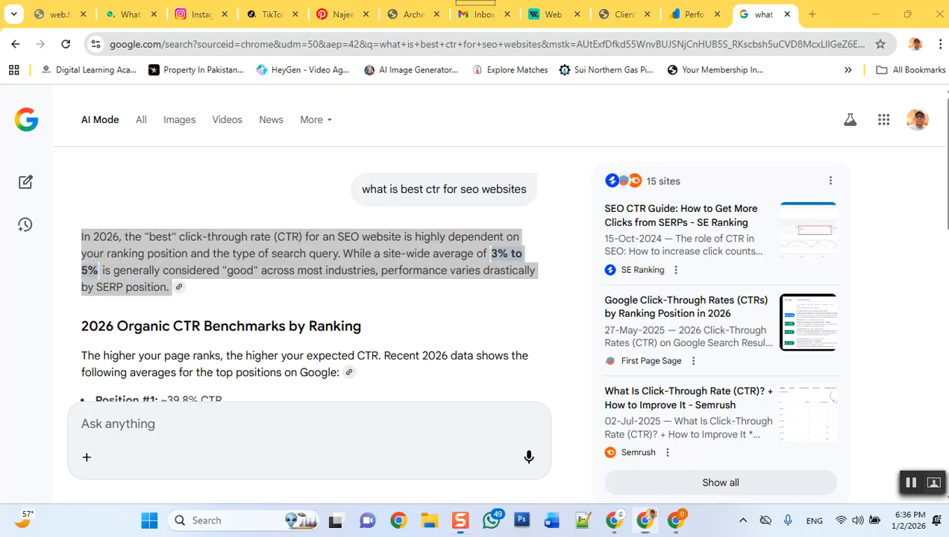